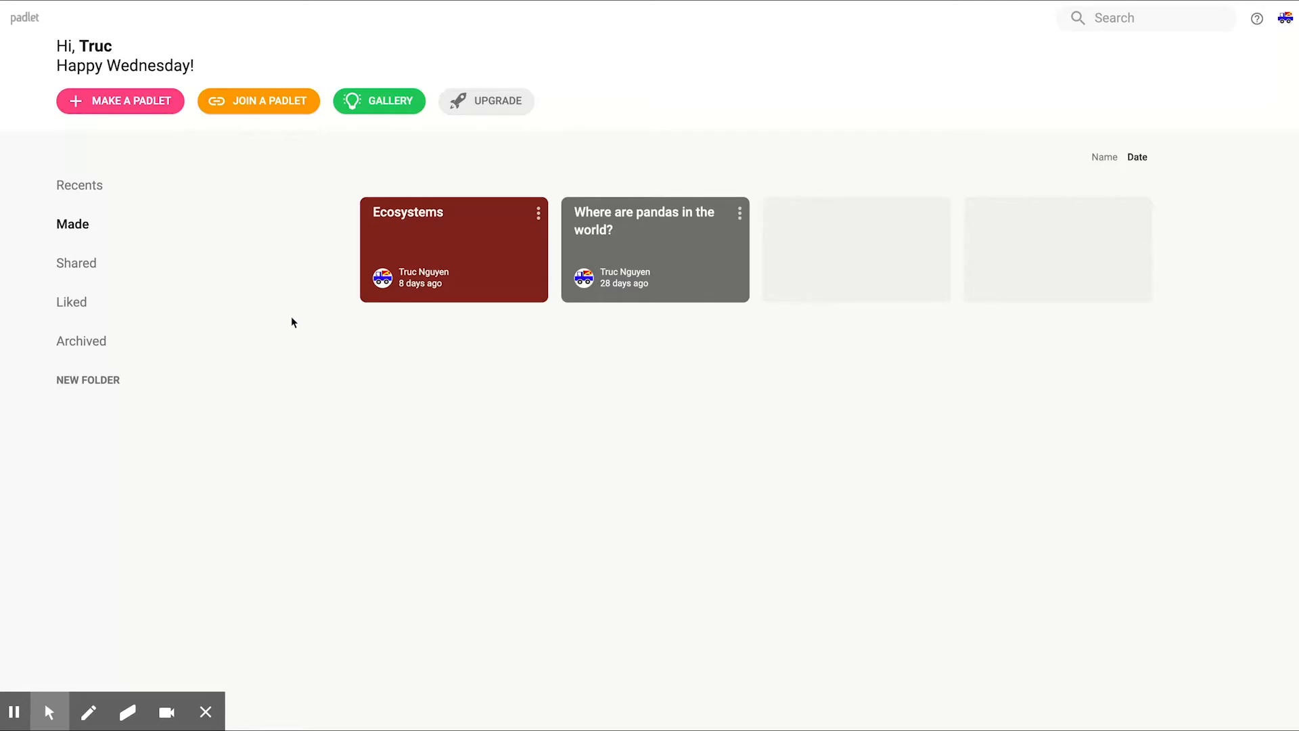
Step: Check the blank padlet layouts, return to the dashboard, and open the existing Ecosystems padlet to look over its columns
{"action": "left_click", "coordinate": [146, 105]}
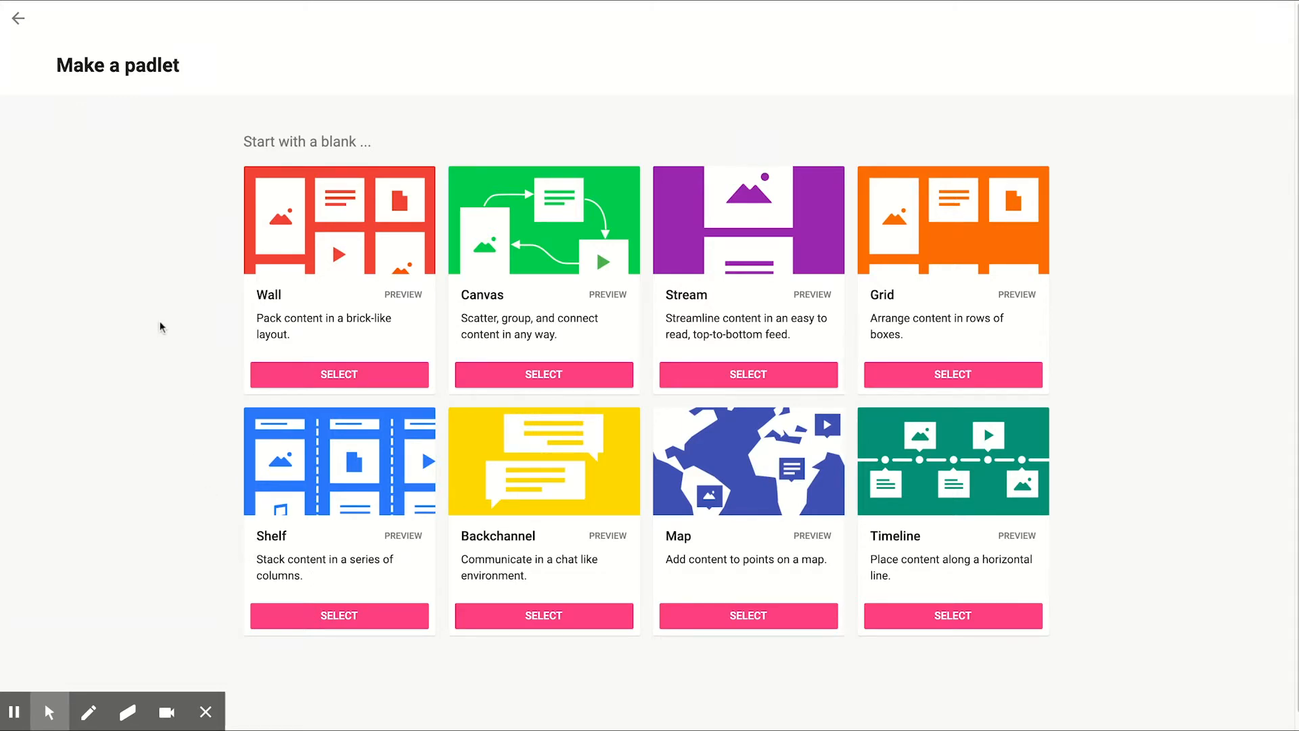
{"action": "left_click", "coordinate": [17, 19]}
{"action": "left_click", "coordinate": [466, 245]}
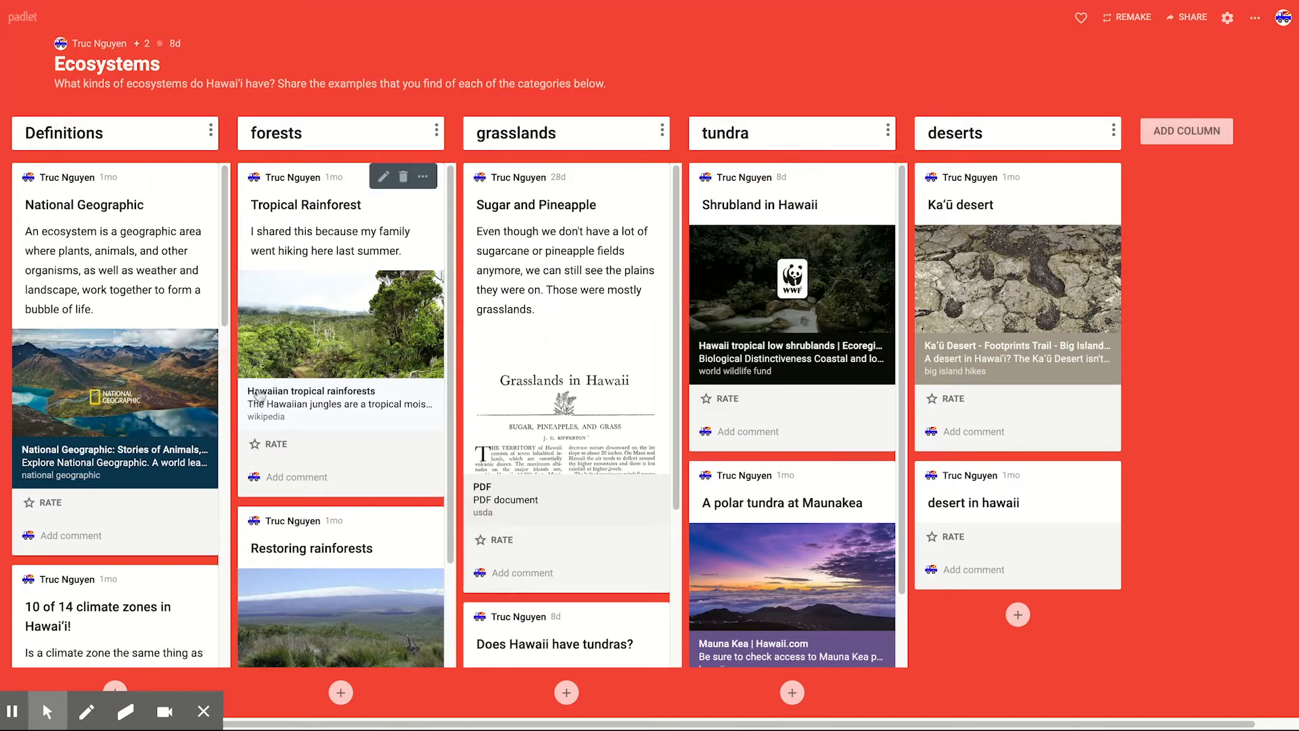
{"action": "scroll", "coordinate": [545, 408], "scroll_direction": "down", "scroll_amount": 1}
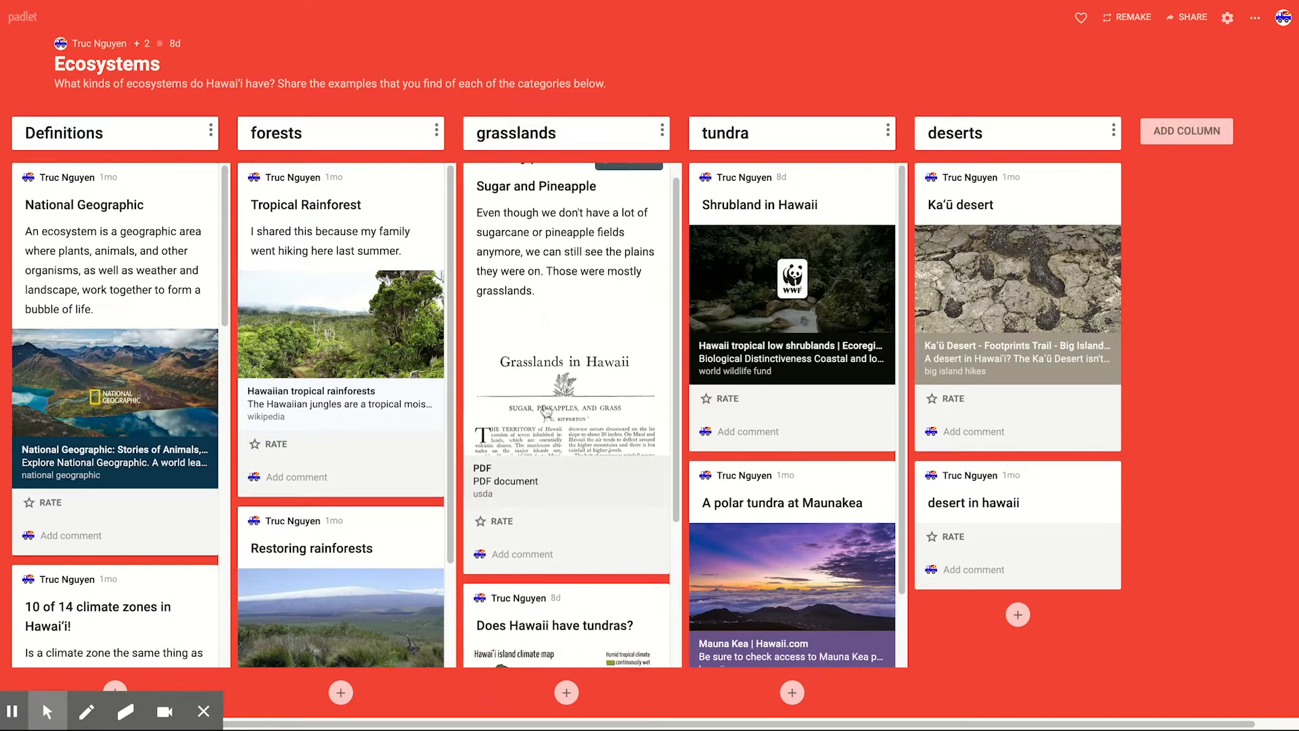
{"action": "scroll", "coordinate": [546, 408], "scroll_direction": "up", "scroll_amount": 1}
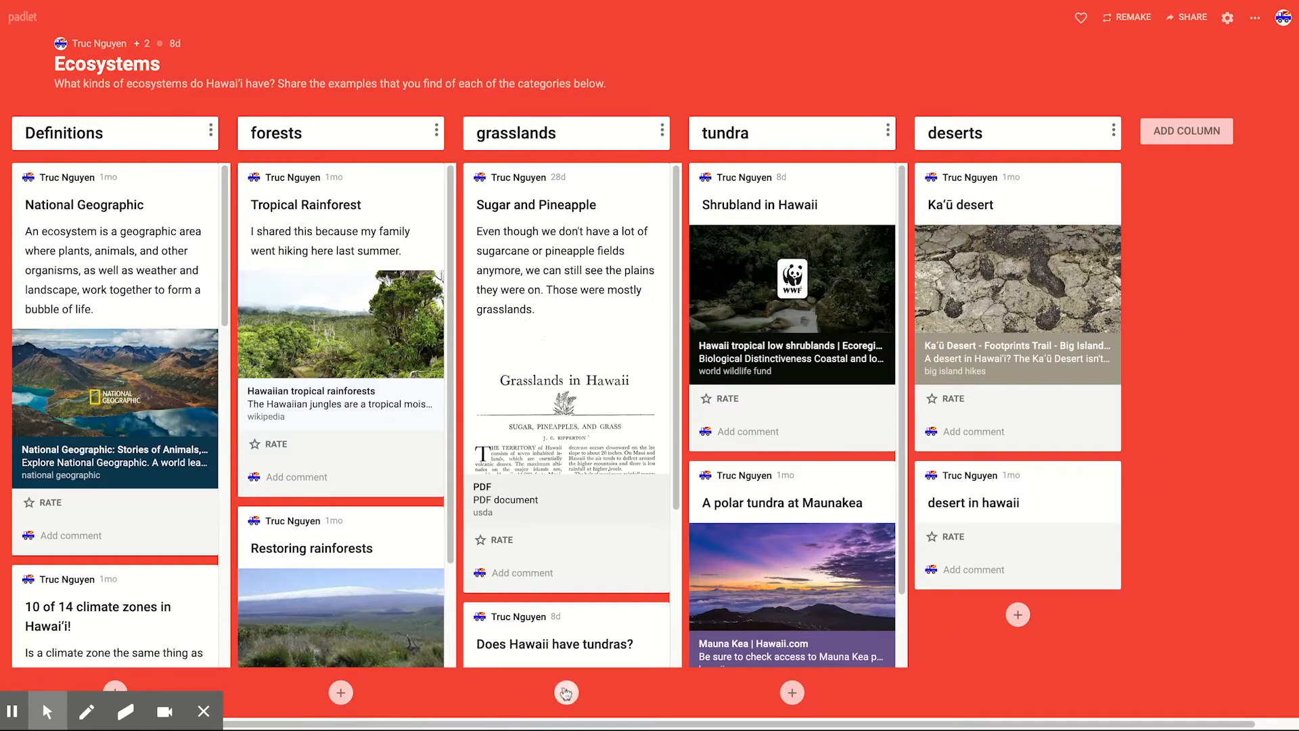
{"action": "left_click", "coordinate": [341, 692]}
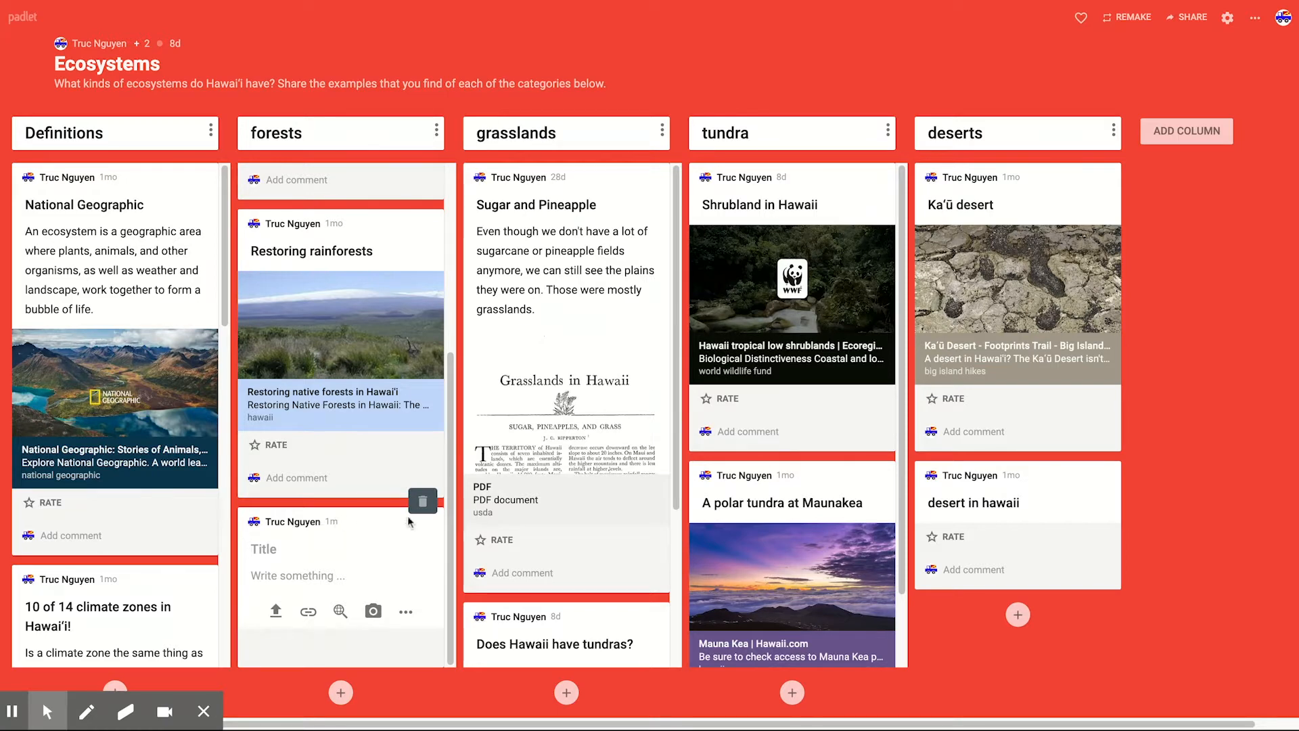
{"action": "left_click", "coordinate": [391, 232]}
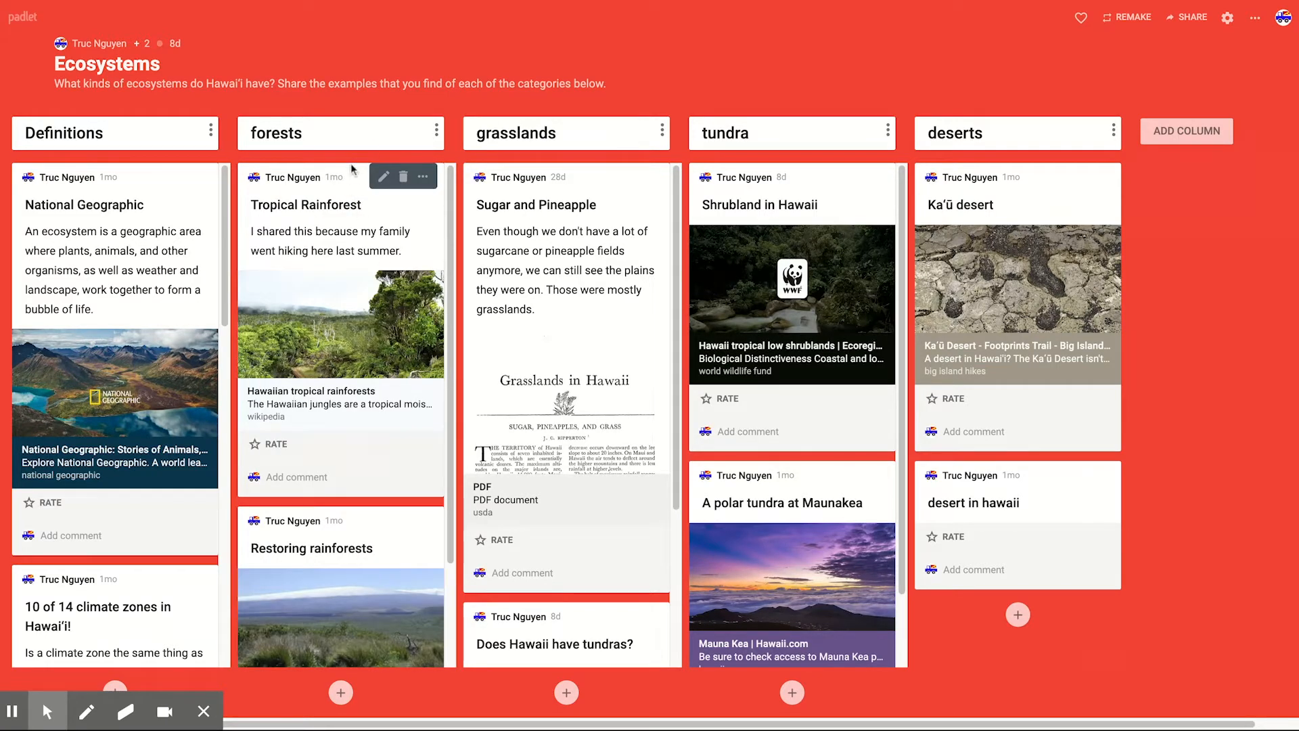
{"action": "left_click_drag", "start_coordinate": [350, 163], "coordinate": [306, 282]}
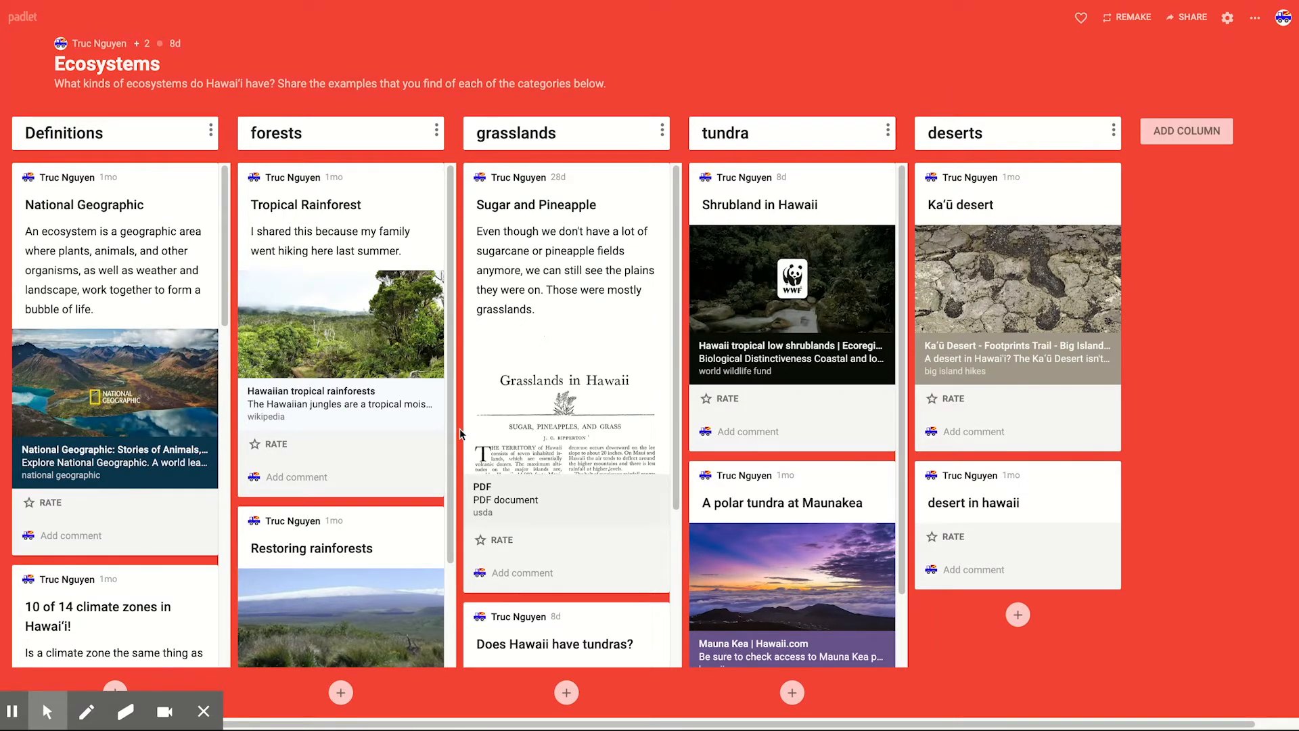
Step: Return to the dashboard and create a new padlet with the Shelf layout
{"action": "left_click", "coordinate": [19, 23]}
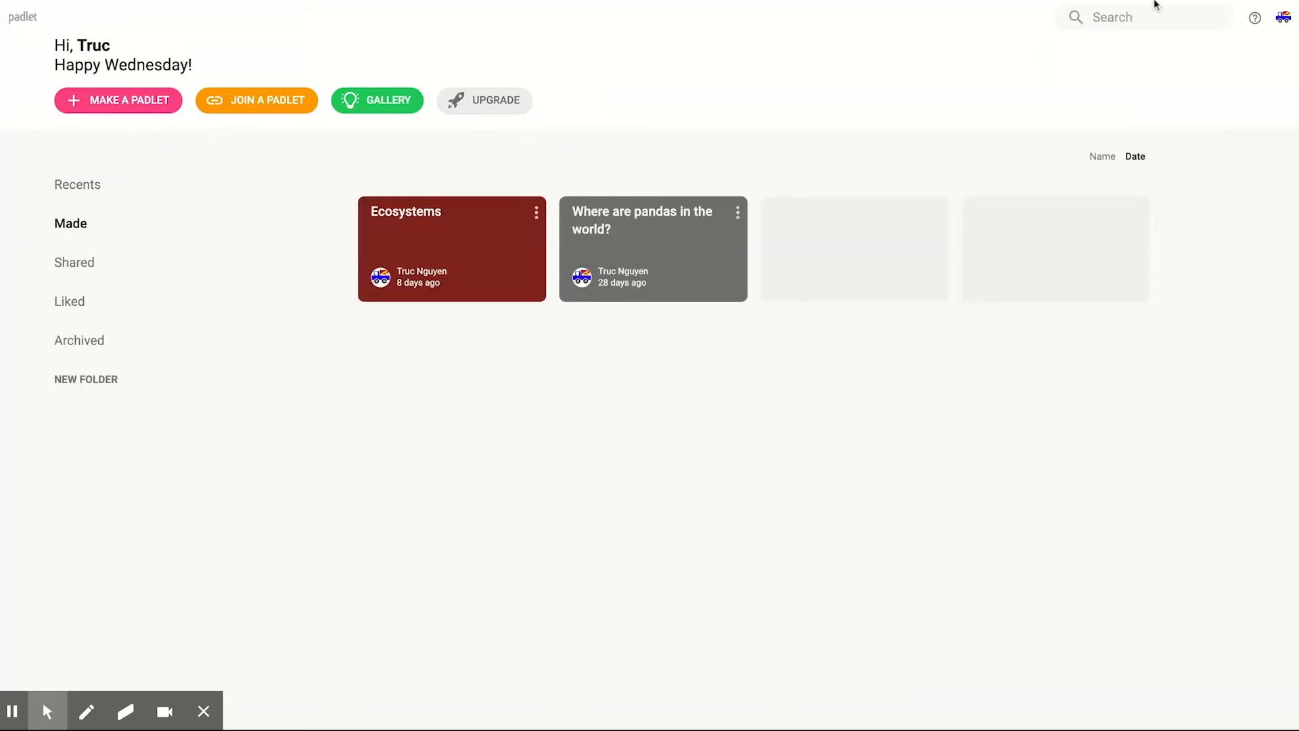
{"action": "left_click", "coordinate": [139, 106]}
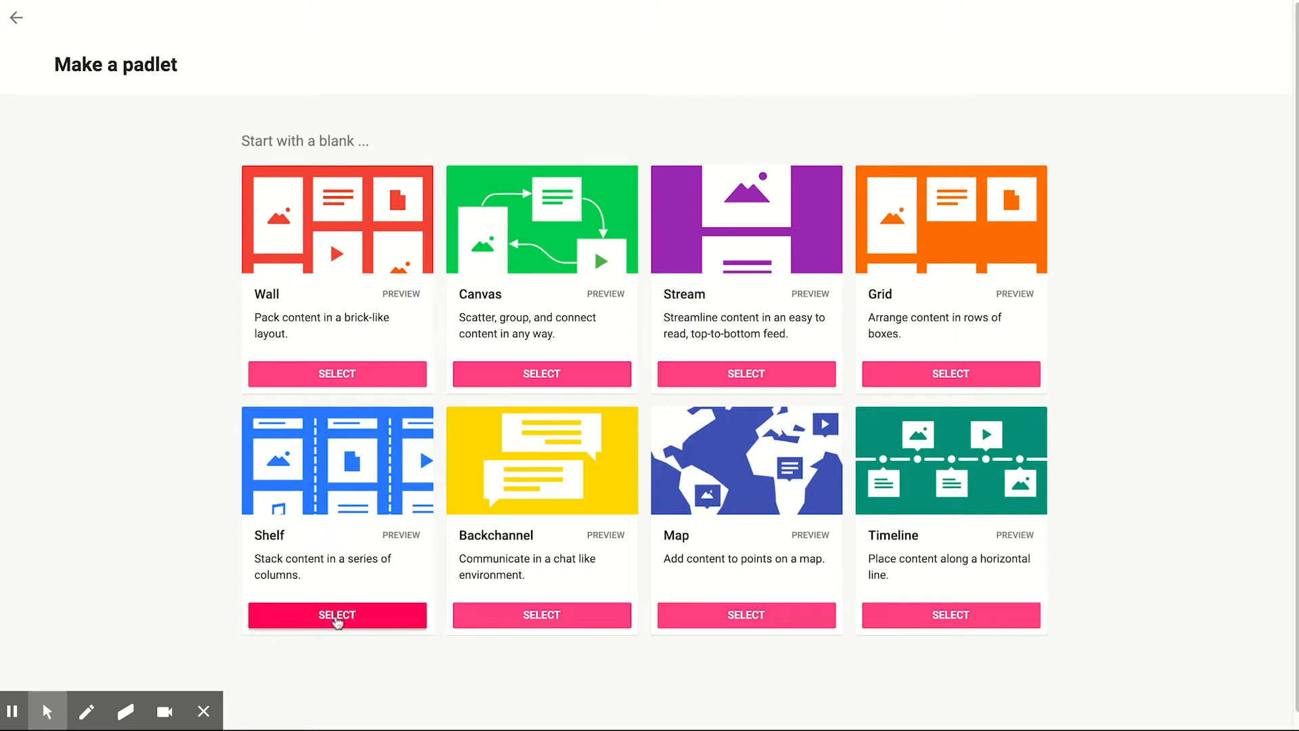
{"action": "left_click", "coordinate": [336, 617]}
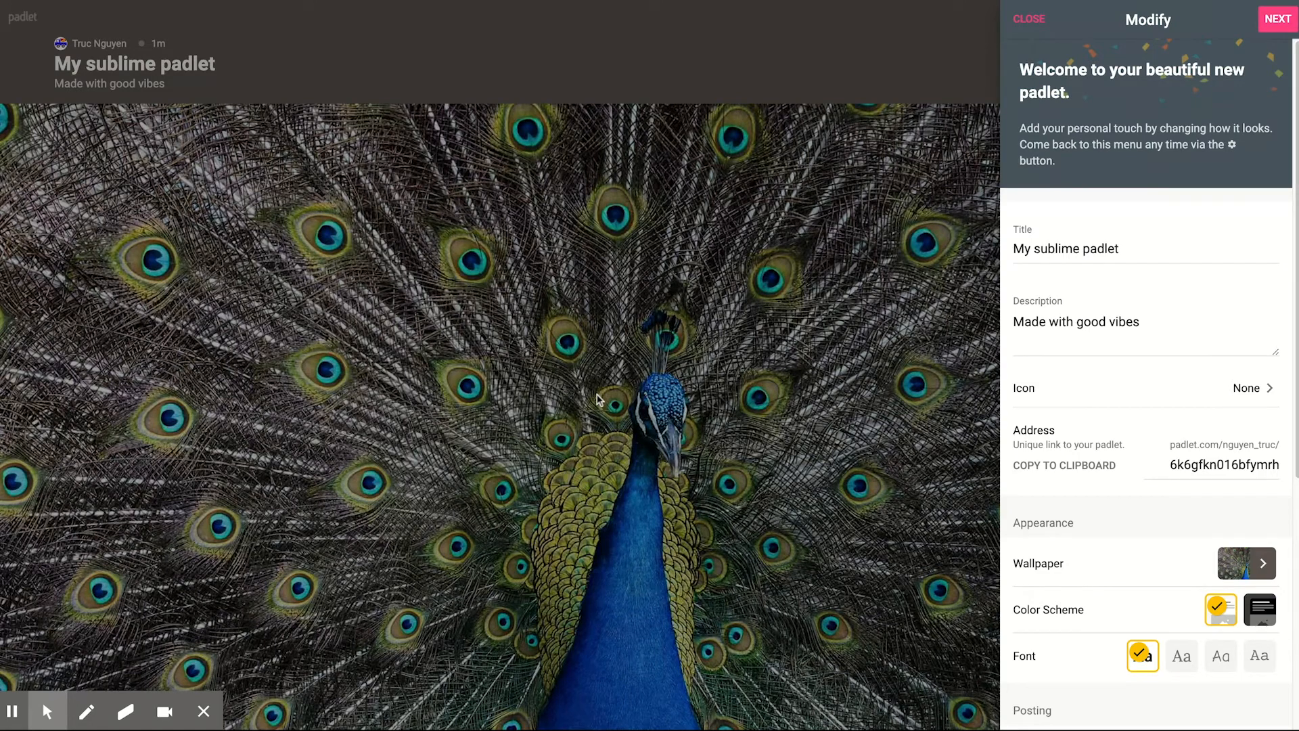
Step: Replace the new padlet's title with "Peacock Ideas"
{"action": "left_click", "coordinate": [1040, 248]}
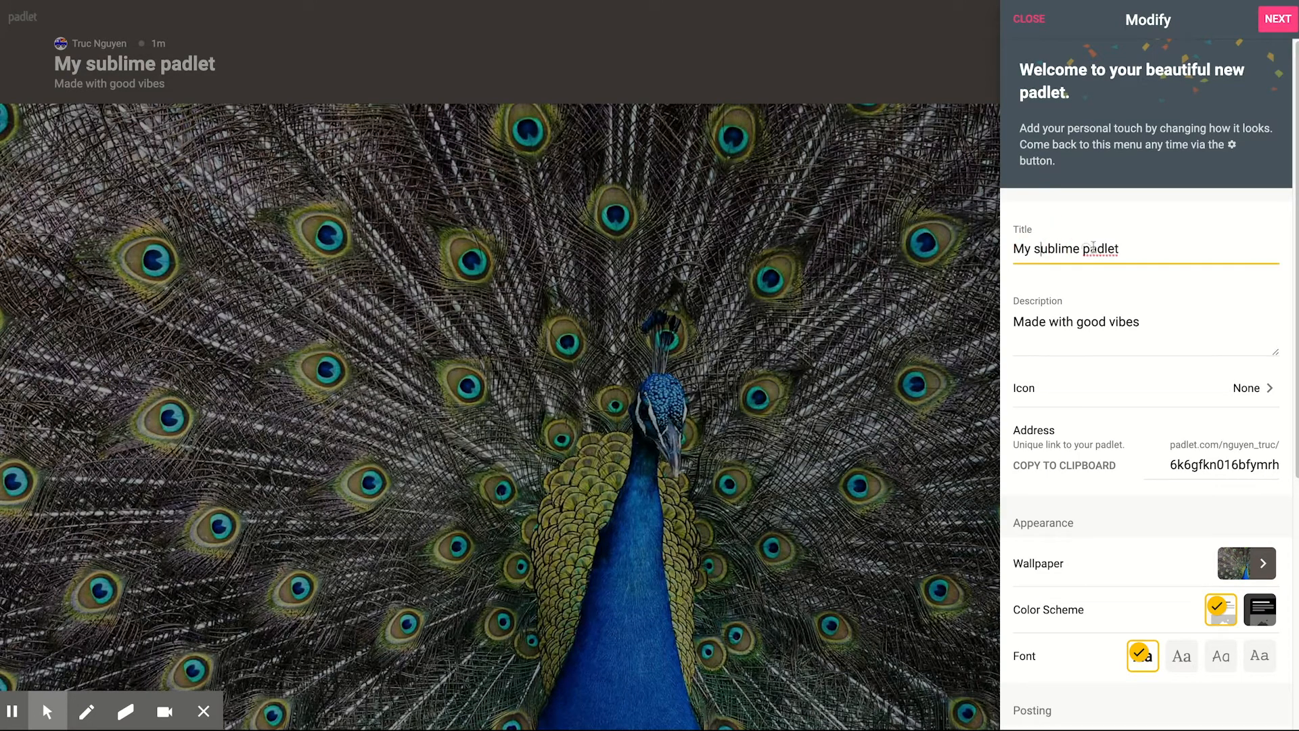
{"action": "triple_click", "coordinate": [1152, 248]}
{"action": "type", "text": "Pe"}
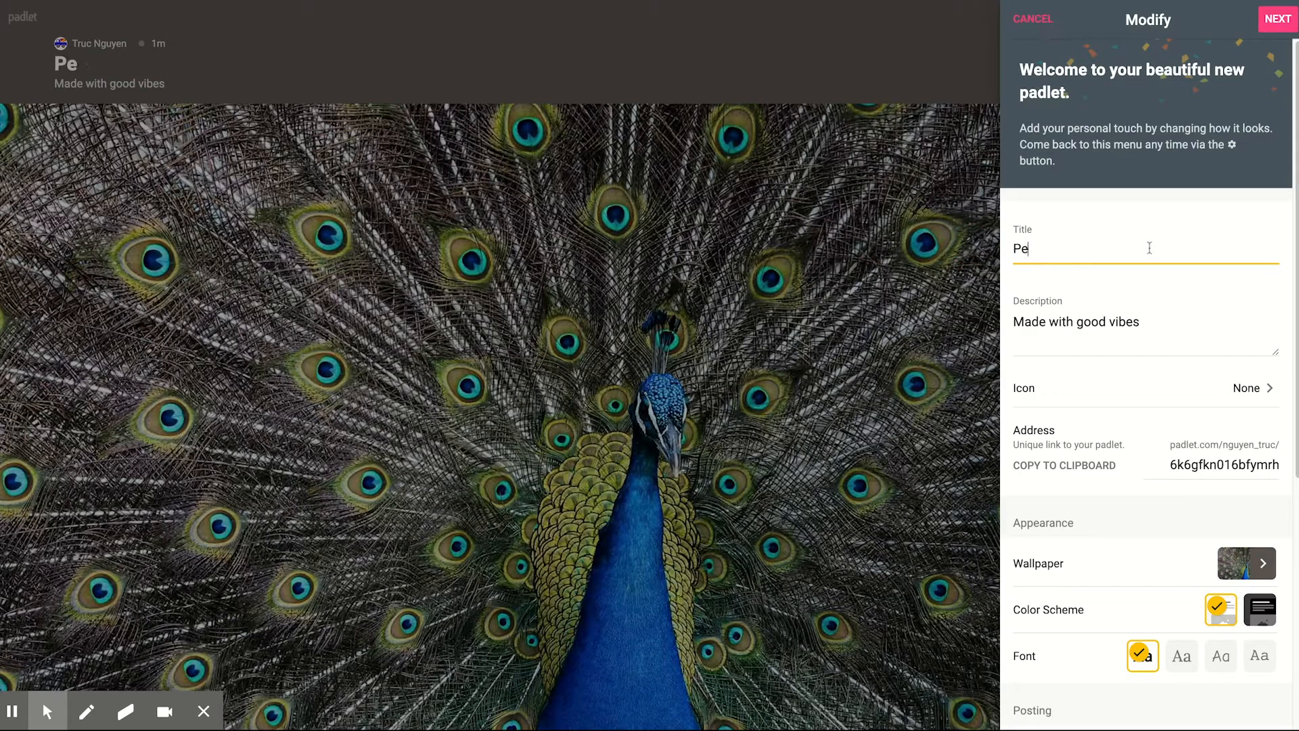
{"action": "type", "text": "acock Ideas"}
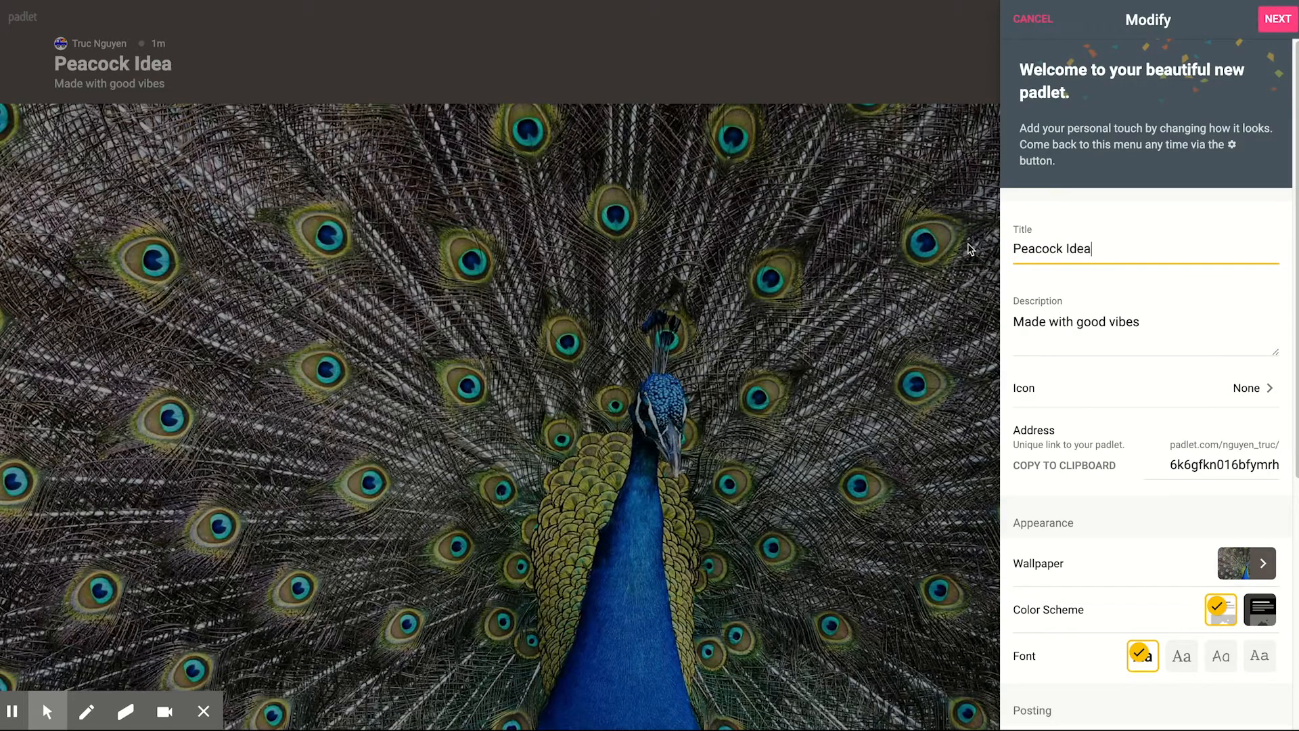
{"action": "left_click", "coordinate": [1089, 332]}
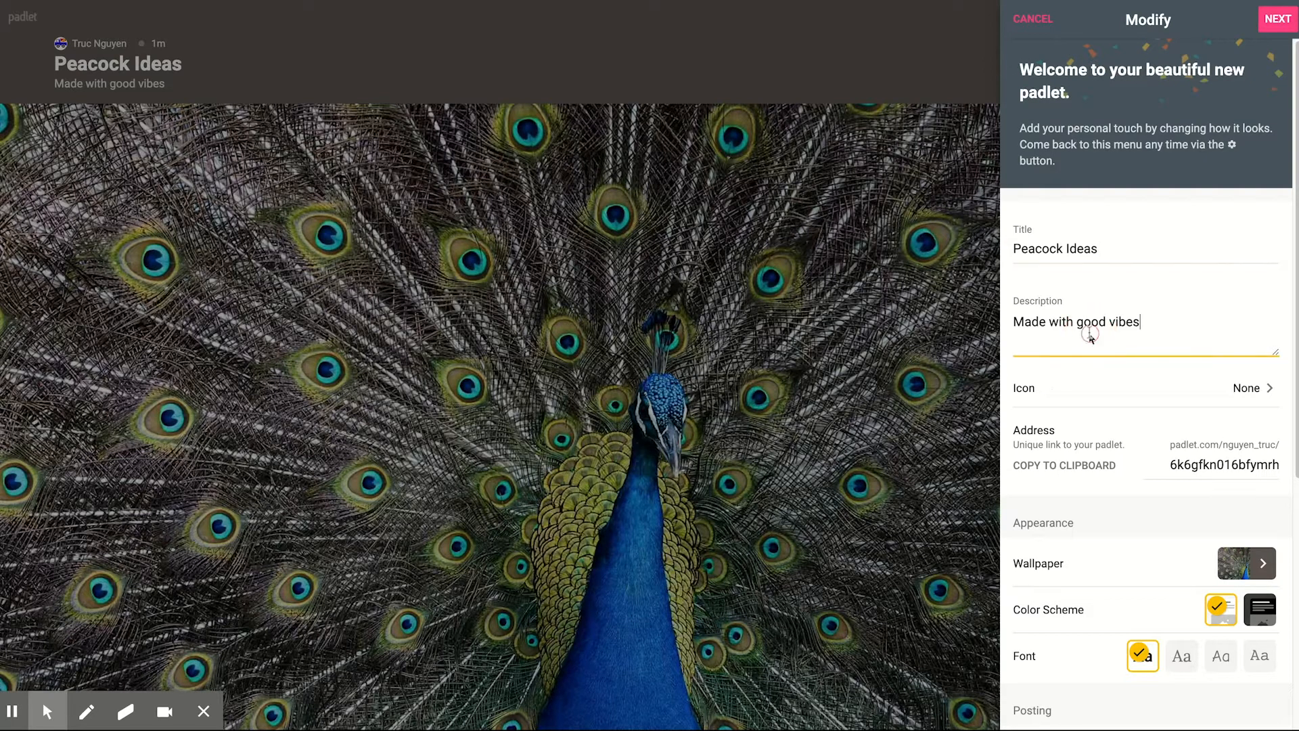
Step: Set the custom ending of the padlet's address to "peacock"
{"action": "left_click", "coordinate": [1228, 470]}
{"action": "type", "text": "peacock"}
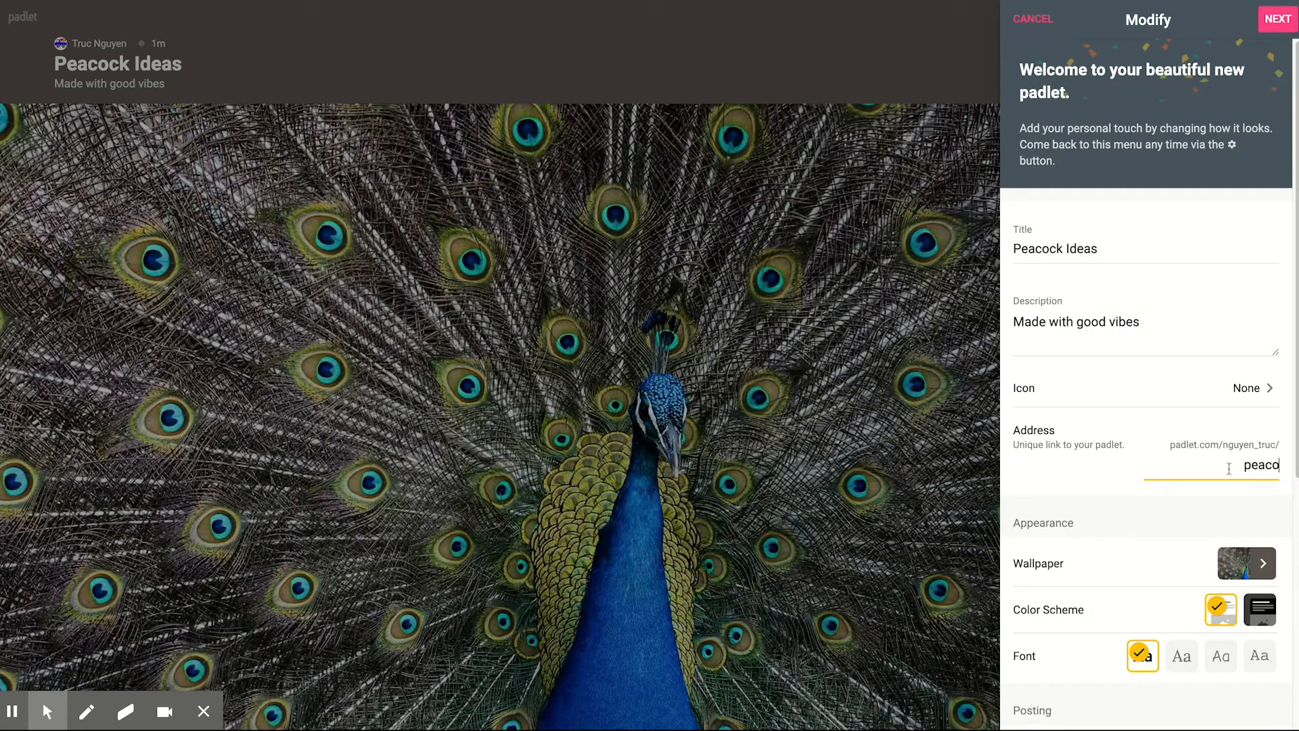
{"action": "left_click", "coordinate": [1173, 419]}
Step: Turn on Attribution so the author name is displayed above each post
{"action": "scroll", "coordinate": [1163, 473], "scroll_direction": "down", "scroll_amount": 1}
{"action": "scroll", "coordinate": [1148, 493], "scroll_direction": "down", "scroll_amount": 1}
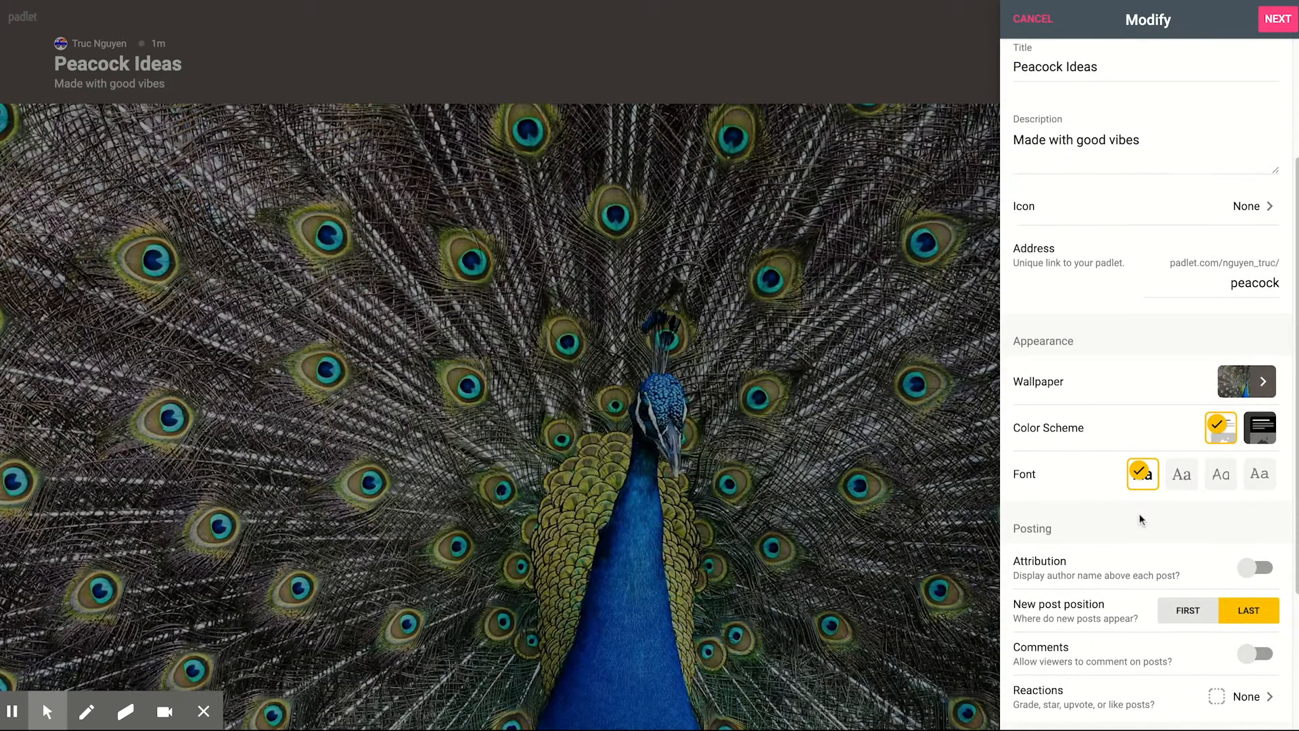
{"action": "left_click", "coordinate": [1248, 570]}
{"action": "scroll", "coordinate": [1041, 534], "scroll_direction": "down", "scroll_amount": 1}
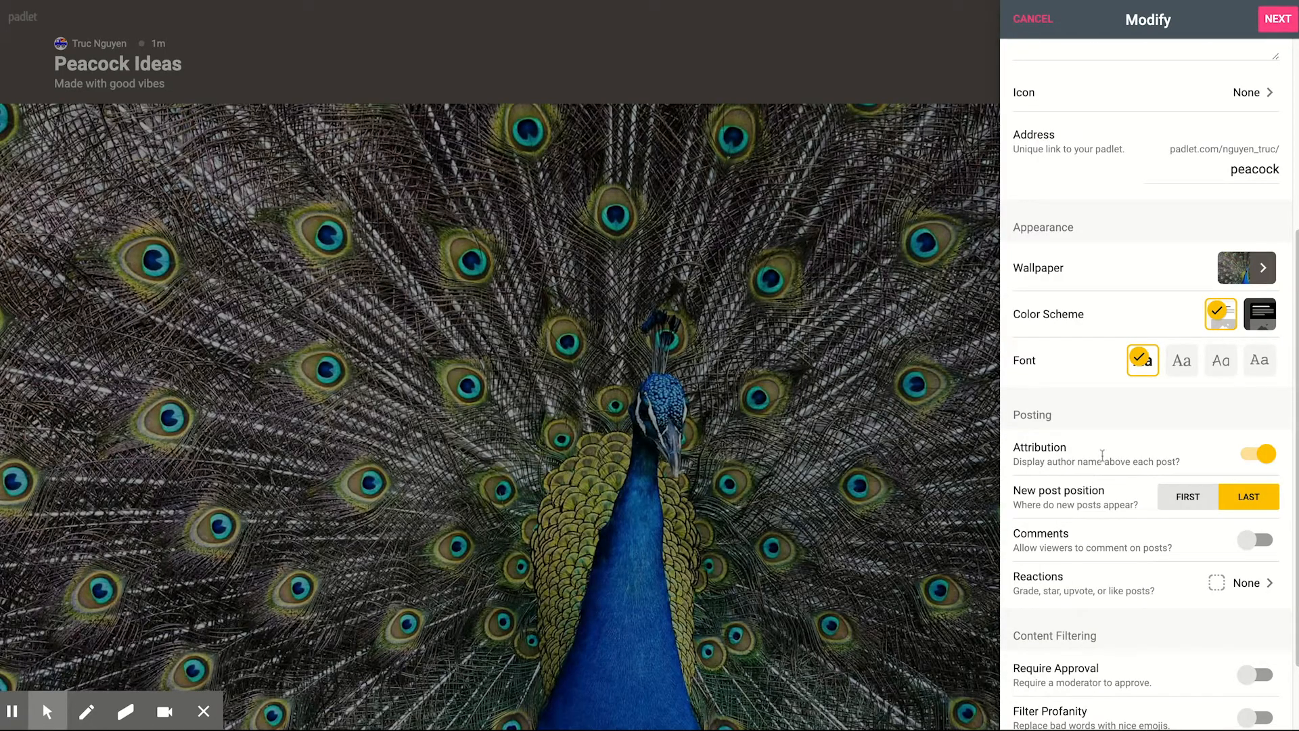
Step: Set the new post position to First and allow viewers to comment on posts
{"action": "scroll", "coordinate": [1106, 455], "scroll_direction": "down", "scroll_amount": 1}
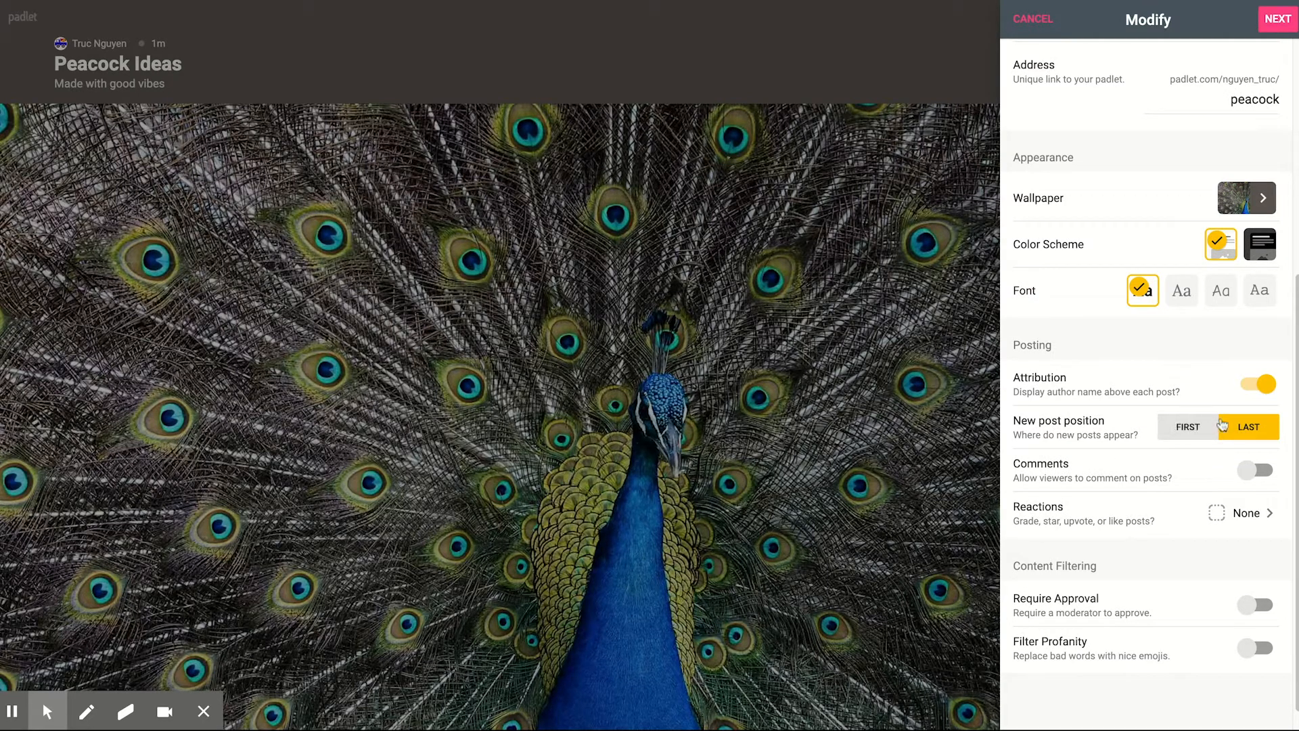
{"action": "left_click", "coordinate": [1177, 433]}
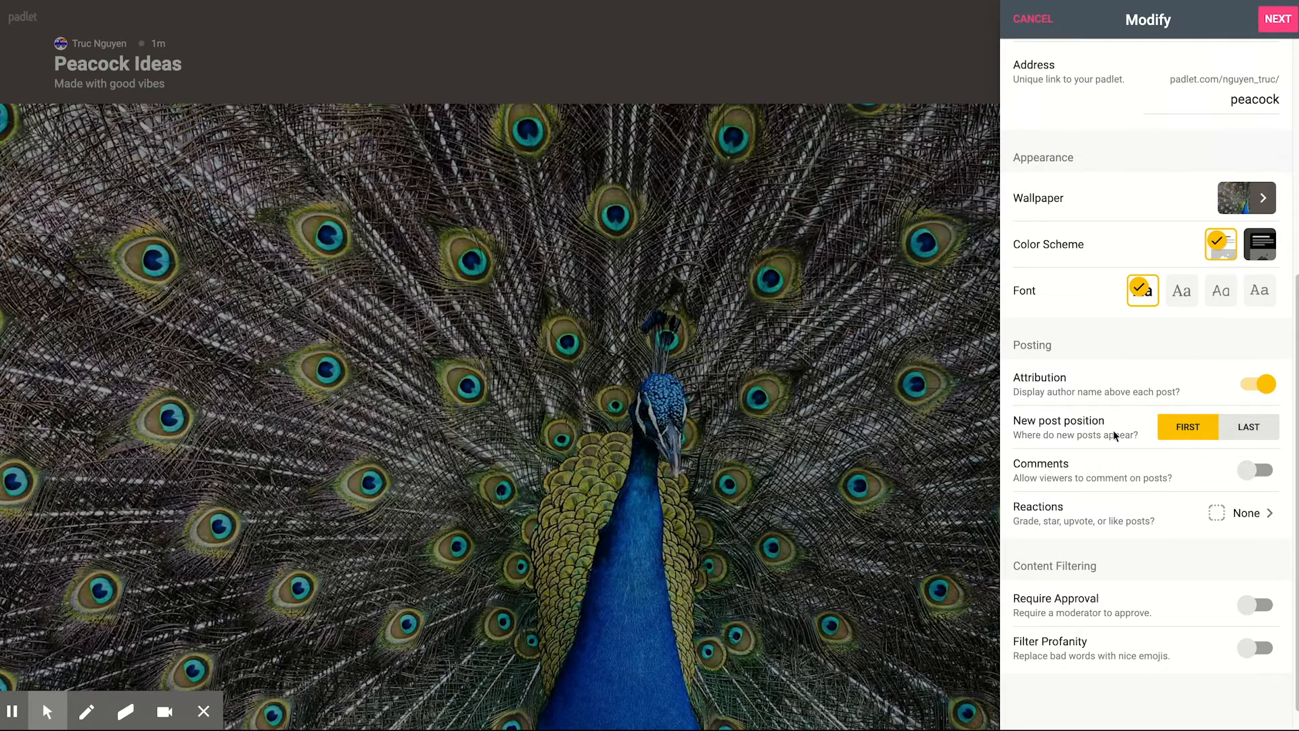
{"action": "left_click", "coordinate": [1250, 474]}
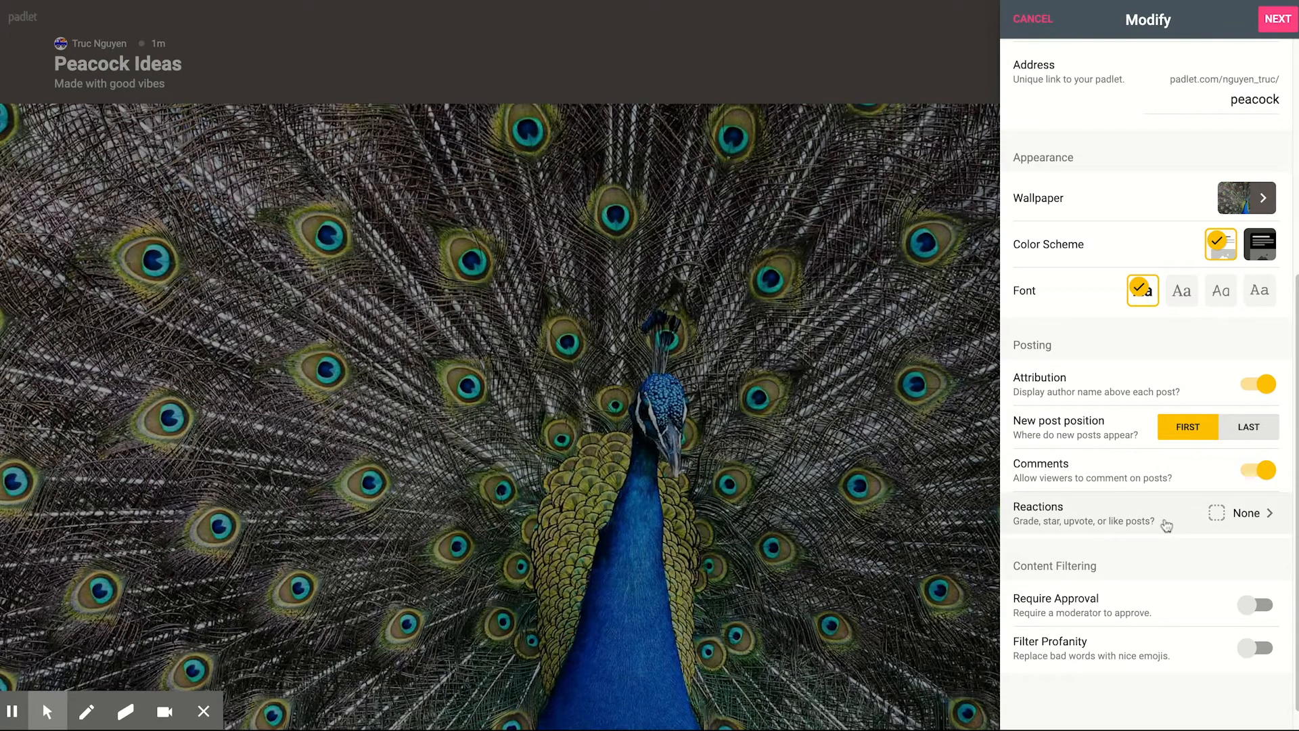
Step: Review the reaction options with None kept selected, and finish the setup to start posting
{"action": "left_click", "coordinate": [1256, 516]}
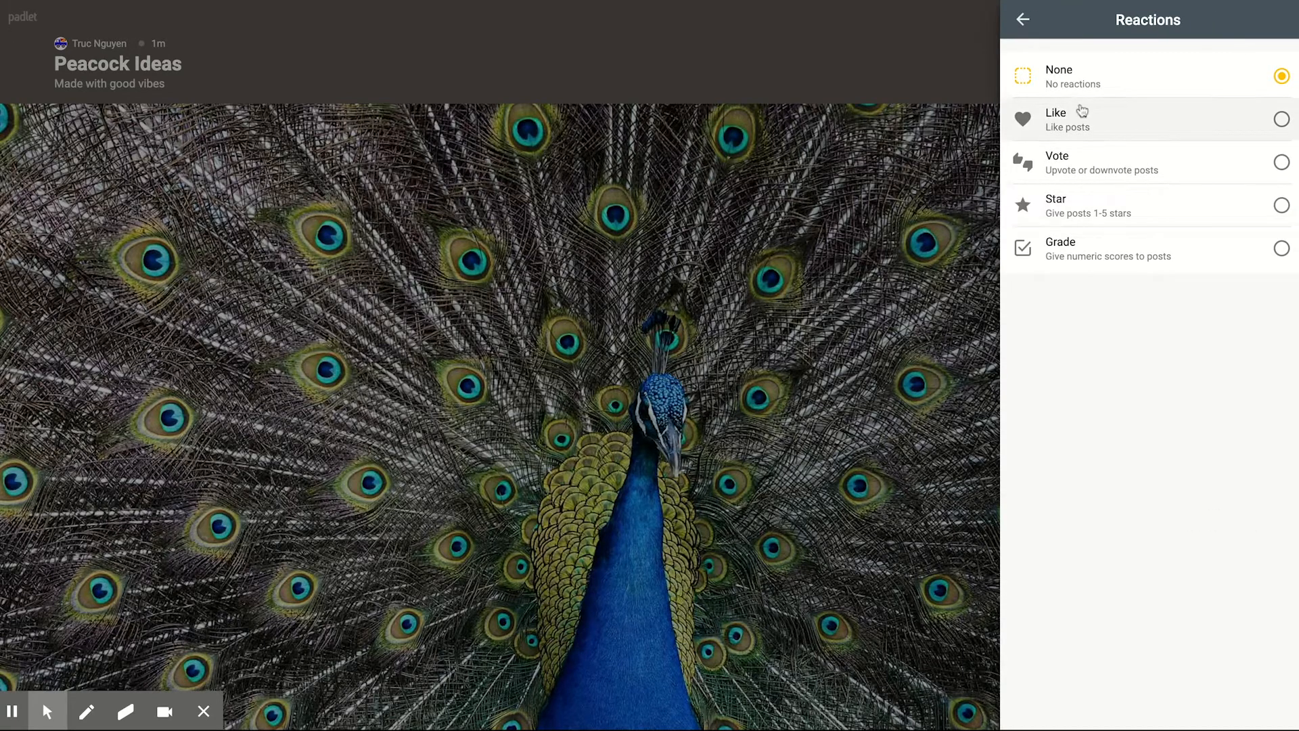
{"action": "left_click", "coordinate": [1023, 21]}
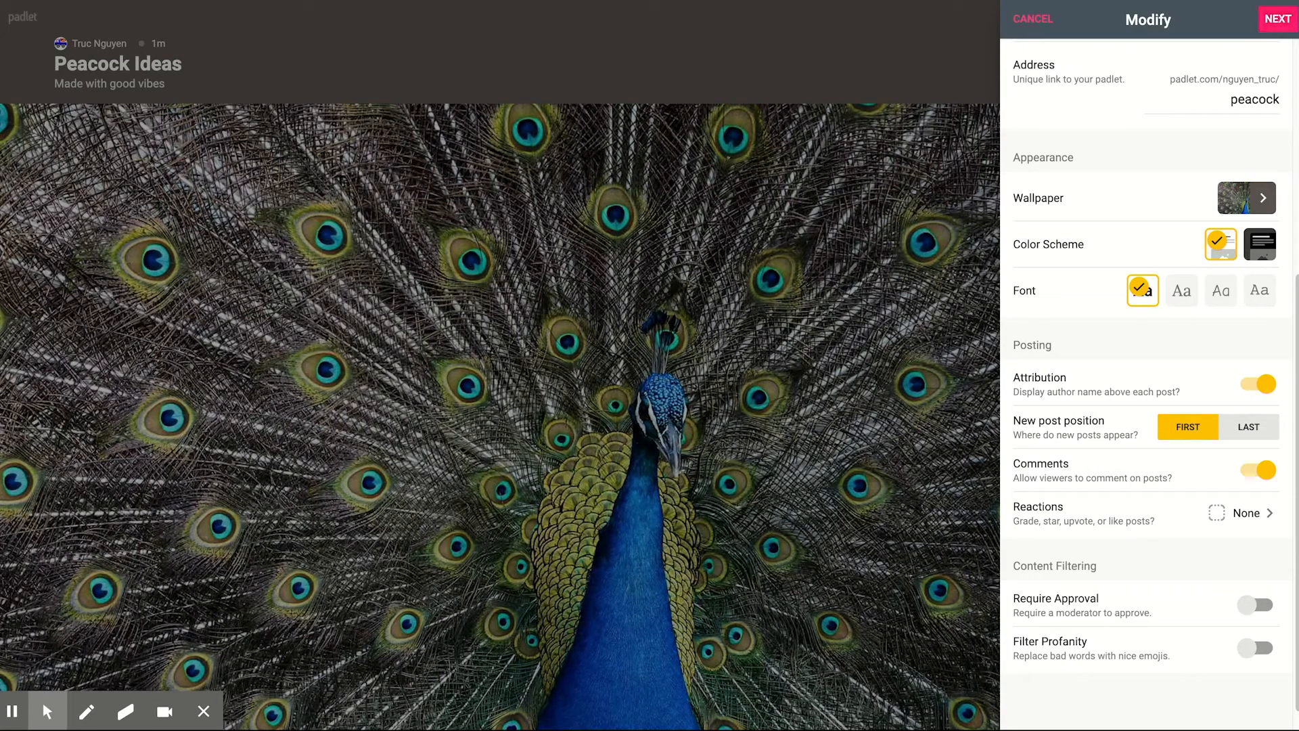
{"action": "left_click", "coordinate": [1288, 29]}
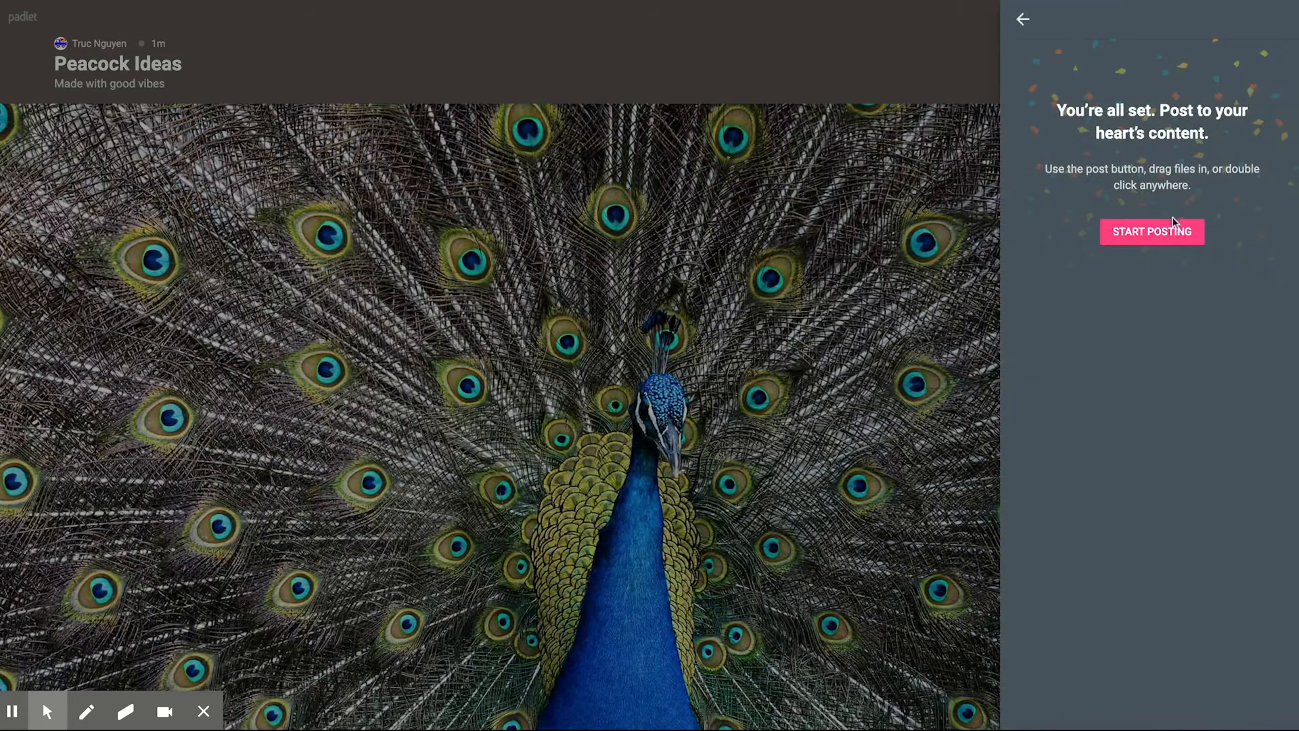
{"action": "left_click", "coordinate": [1170, 232]}
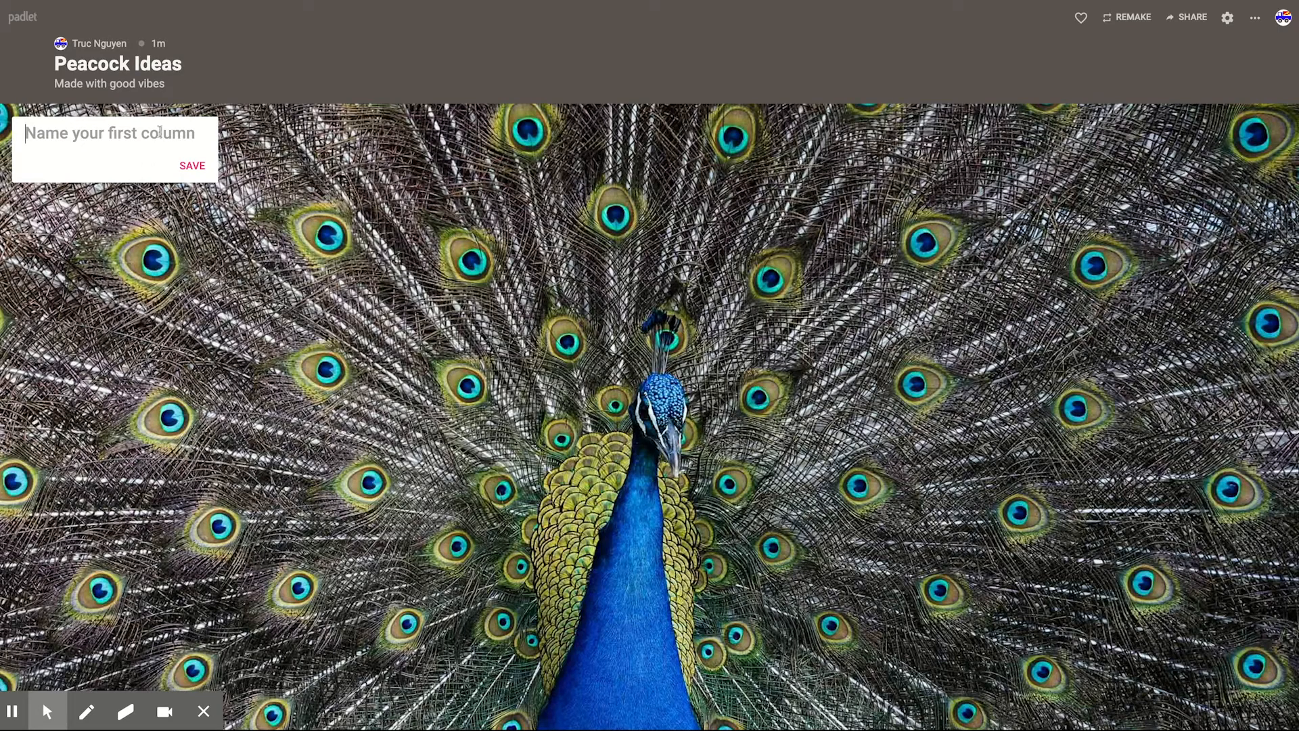
Step: Name the first column "Peacocks of the world" and save it
{"action": "type", "text": "Peaco"}
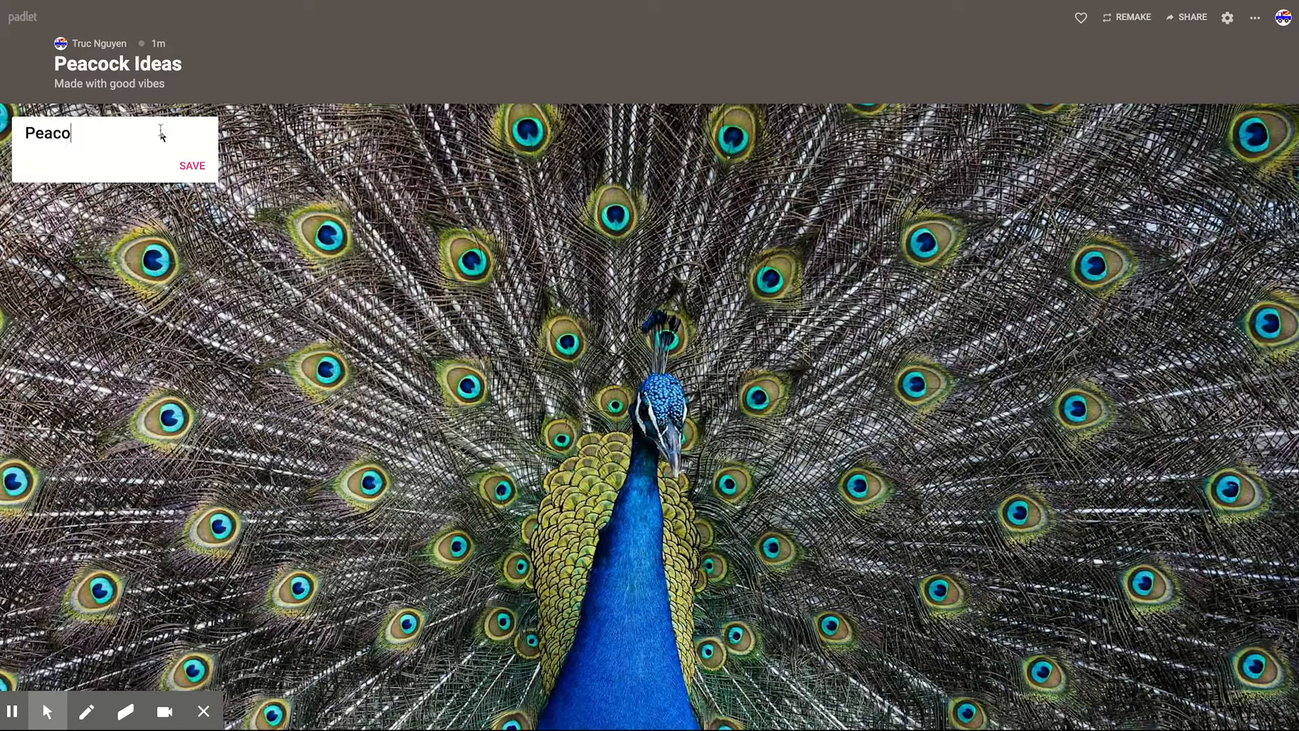
{"action": "type", "text": "cks of the worl"}
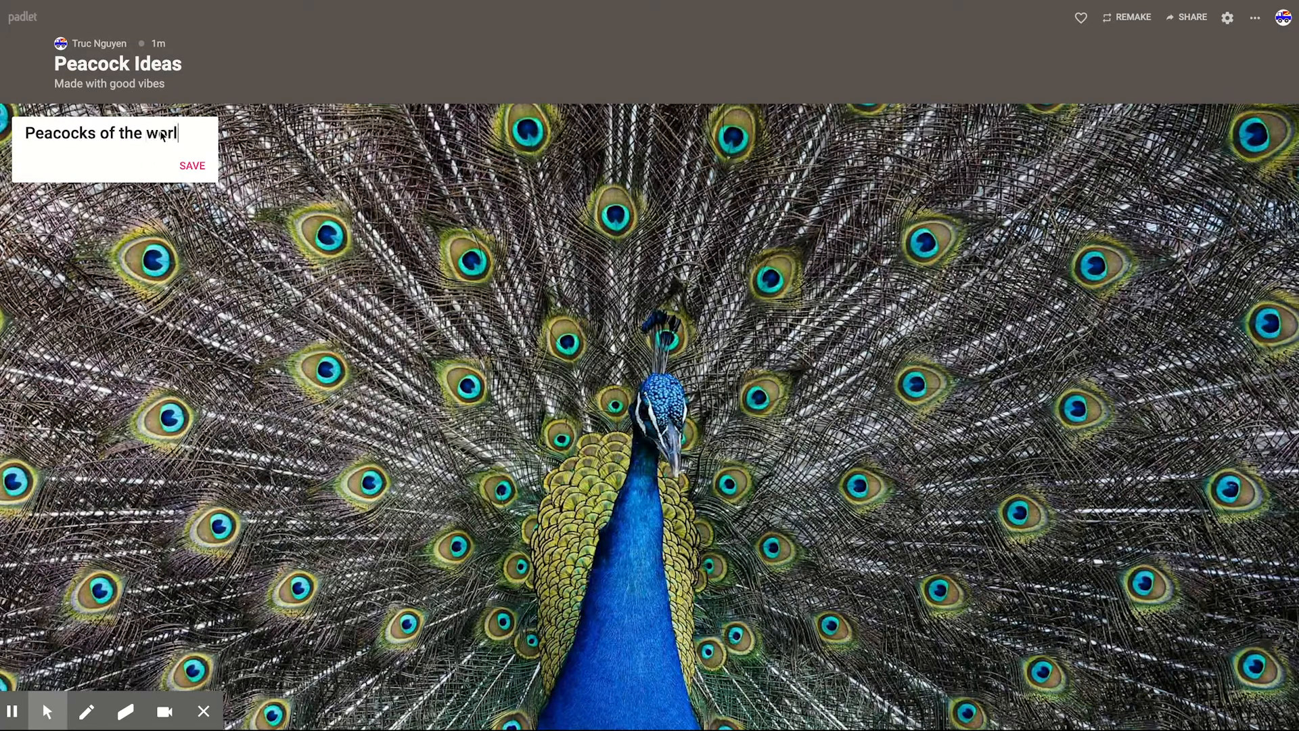
{"action": "type", "text": "d"}
{"action": "left_click", "coordinate": [334, 145]}
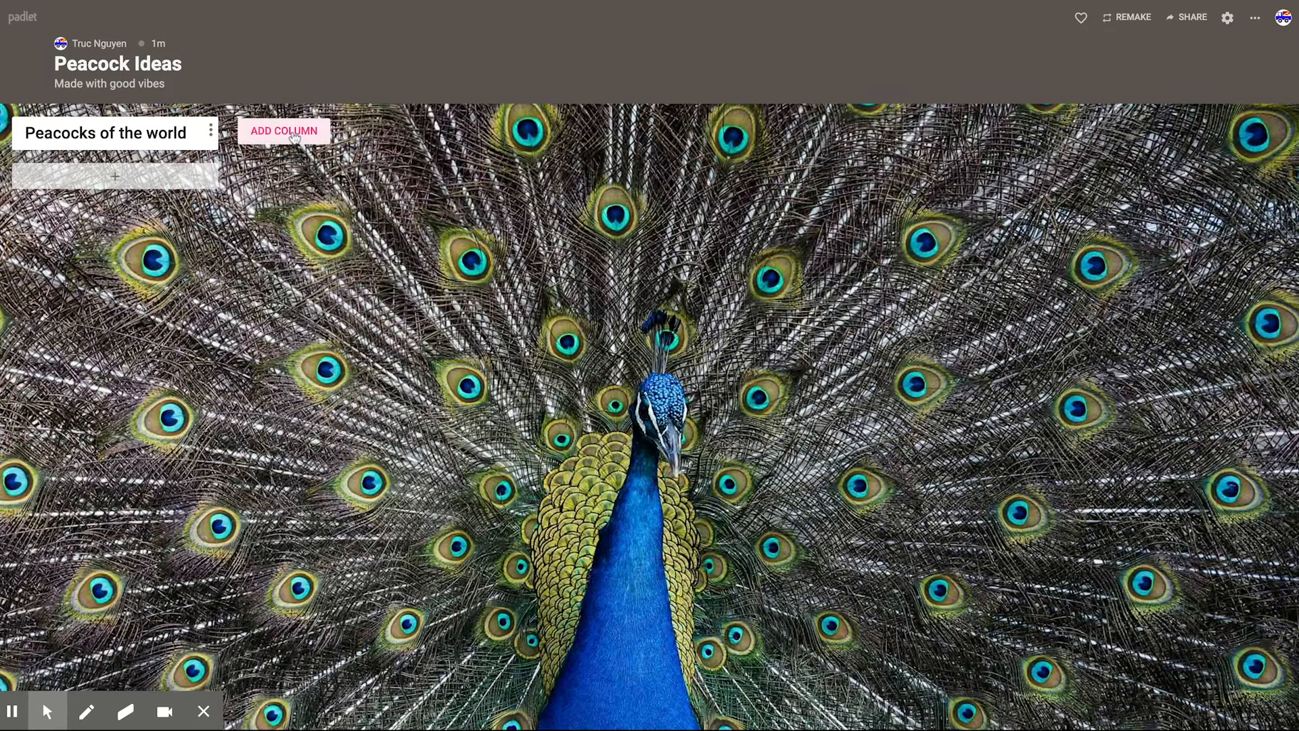
Step: Add a second column named "Feathers" to the padlet
{"action": "left_click", "coordinate": [294, 138]}
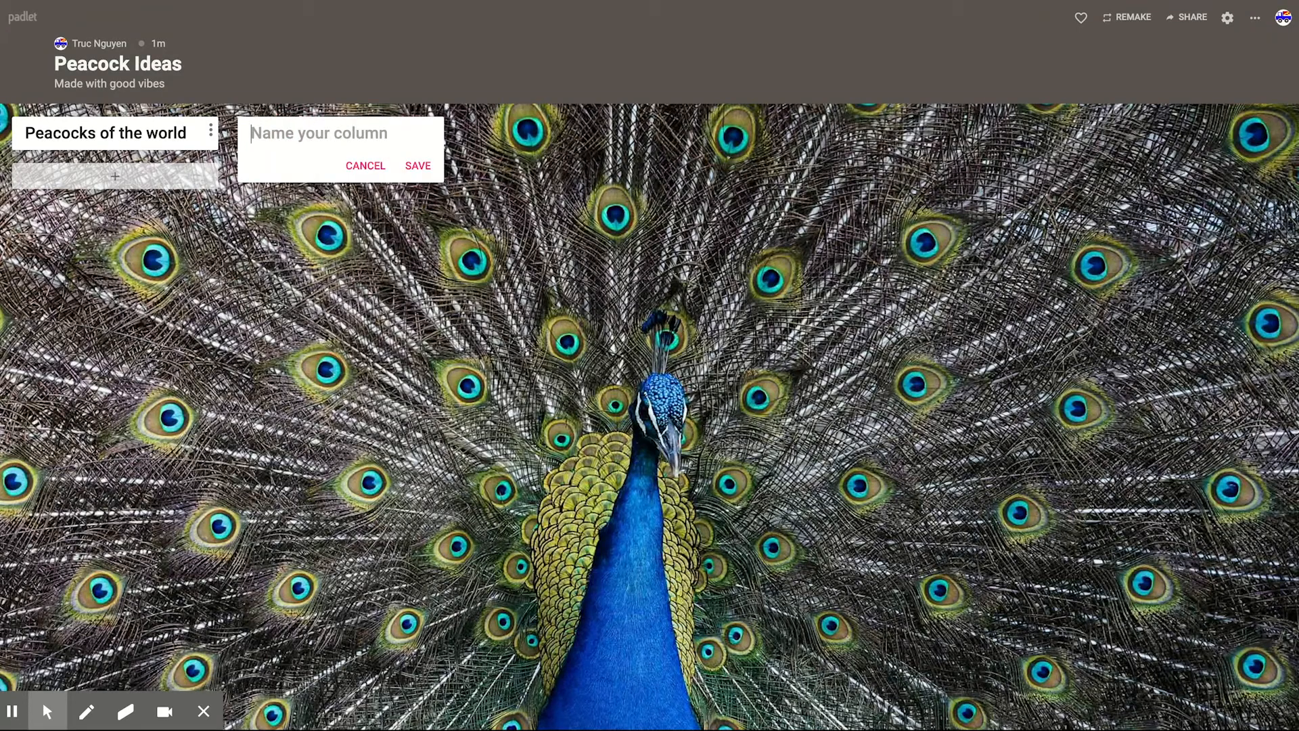
{"action": "type", "text": "Ab"}
{"action": "key", "text": "BackSpace"}
{"action": "key", "text": "BackSpace"}
{"action": "type", "text": "M"}
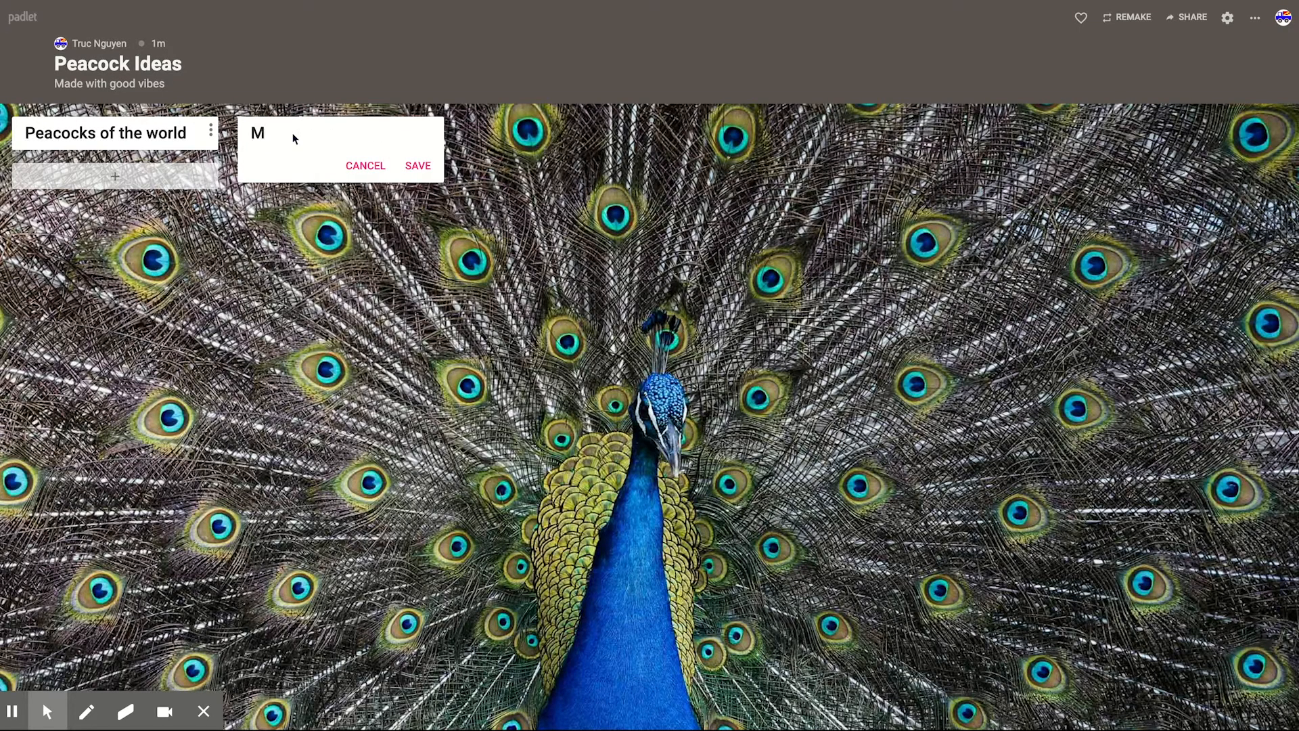
{"action": "key", "text": "BackSpace"}
{"action": "type", "text": "Feathers"}
{"action": "left_click", "coordinate": [547, 136]}
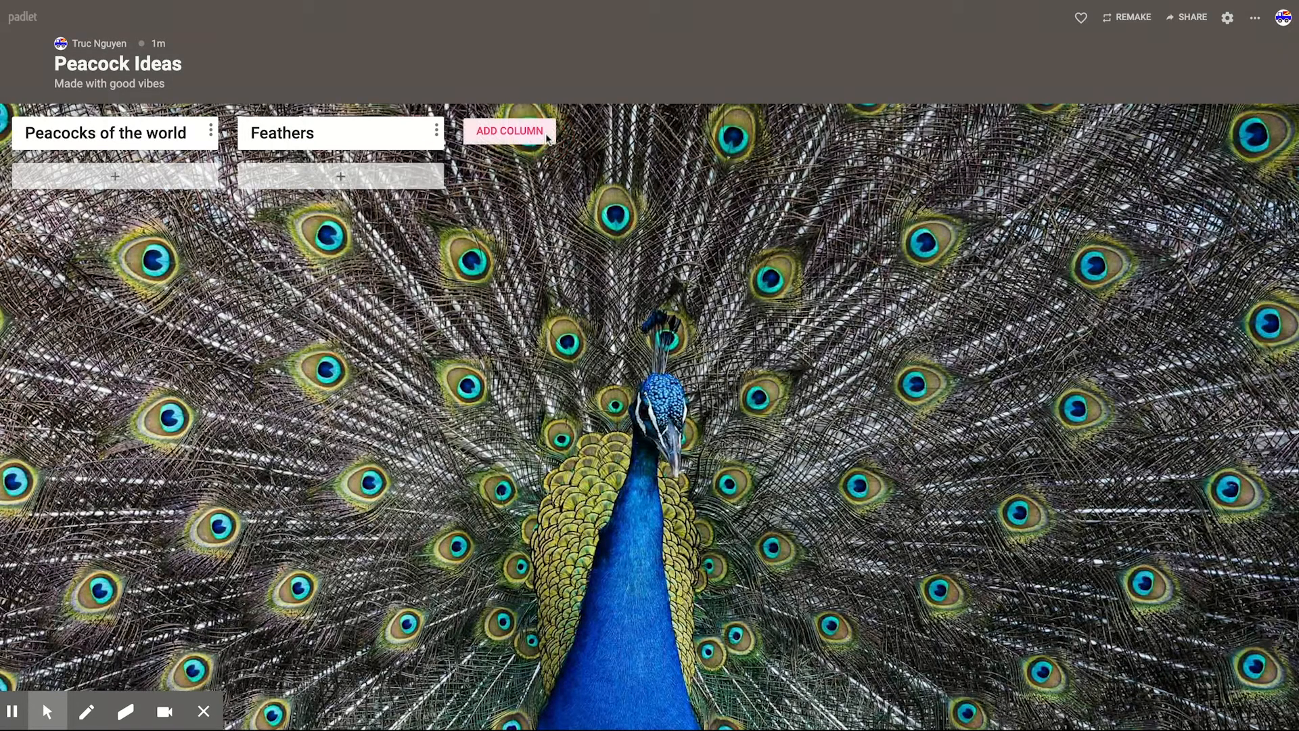
Step: Add another column named "Colors" to the padlet
{"action": "left_click", "coordinate": [534, 134]}
{"action": "type", "text": "Colors"}
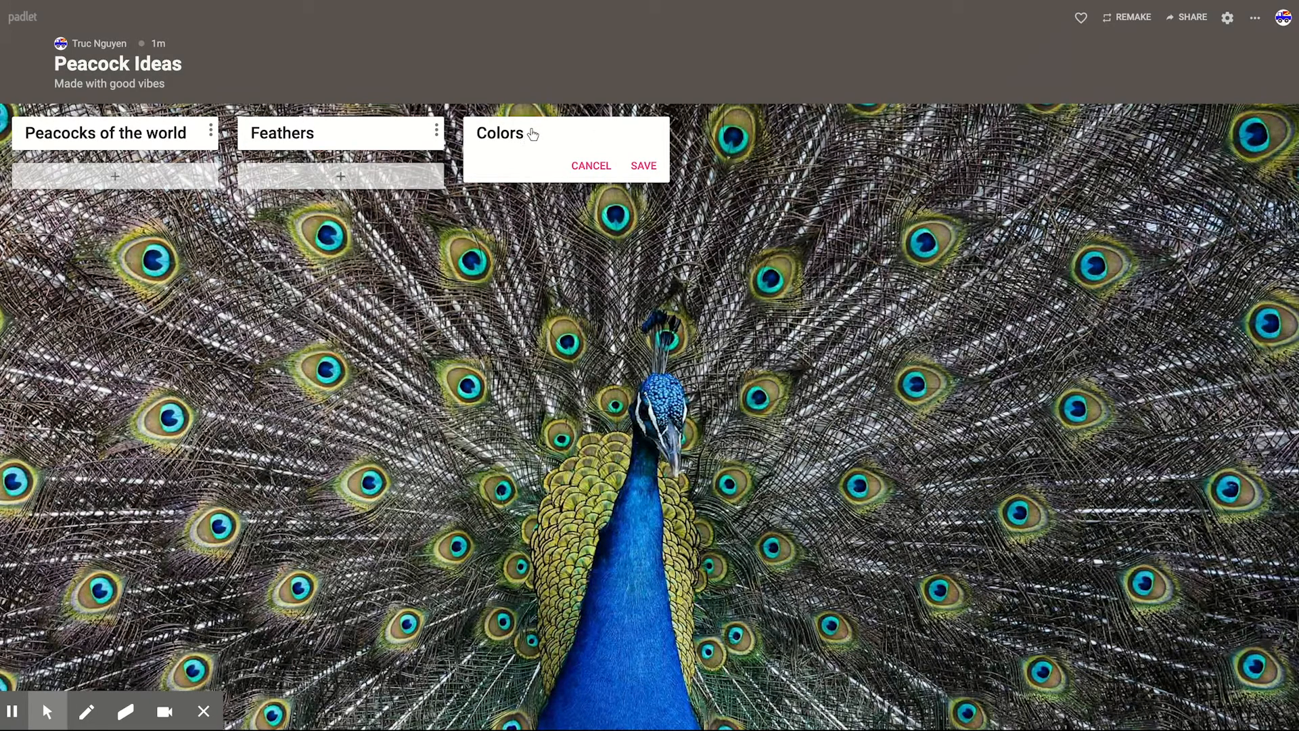
{"action": "key", "text": "Return"}
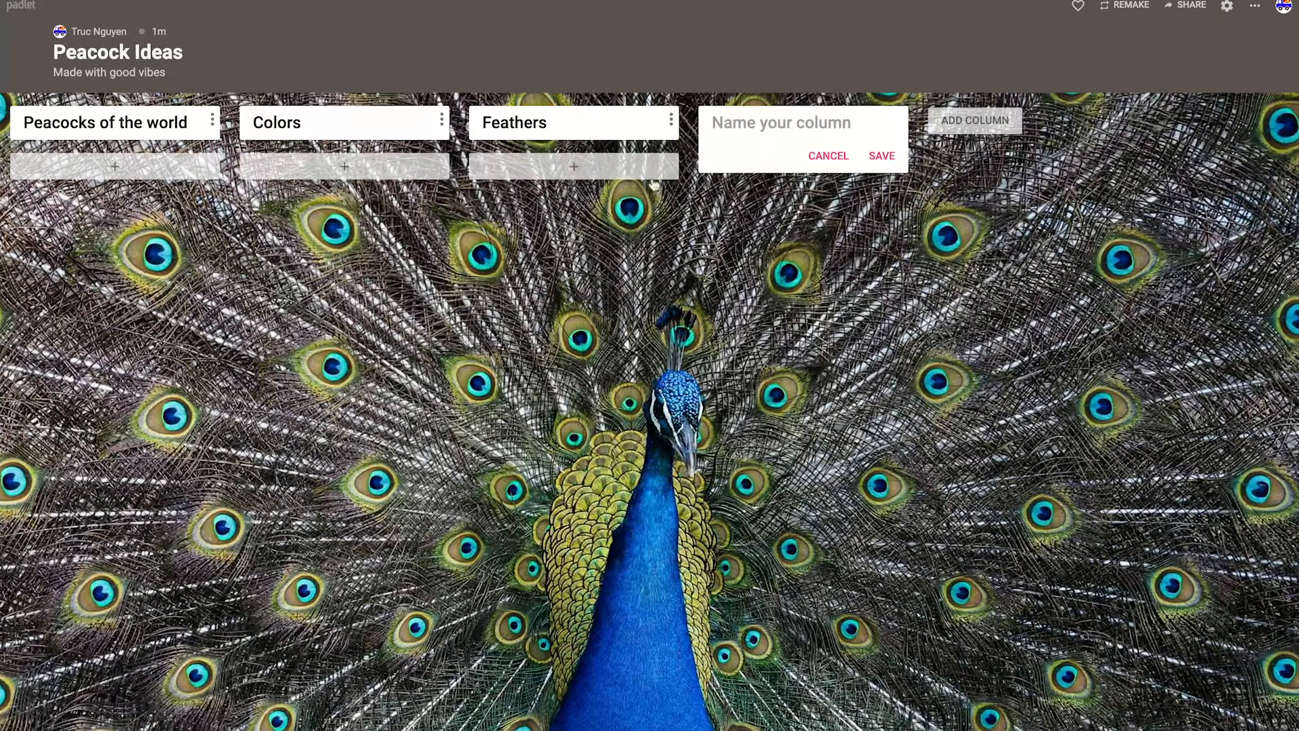
Step: Name the new fourth column "Names in different countries" and save it
{"action": "left_click", "coordinate": [738, 122]}
{"action": "type", "text": "Nam"}
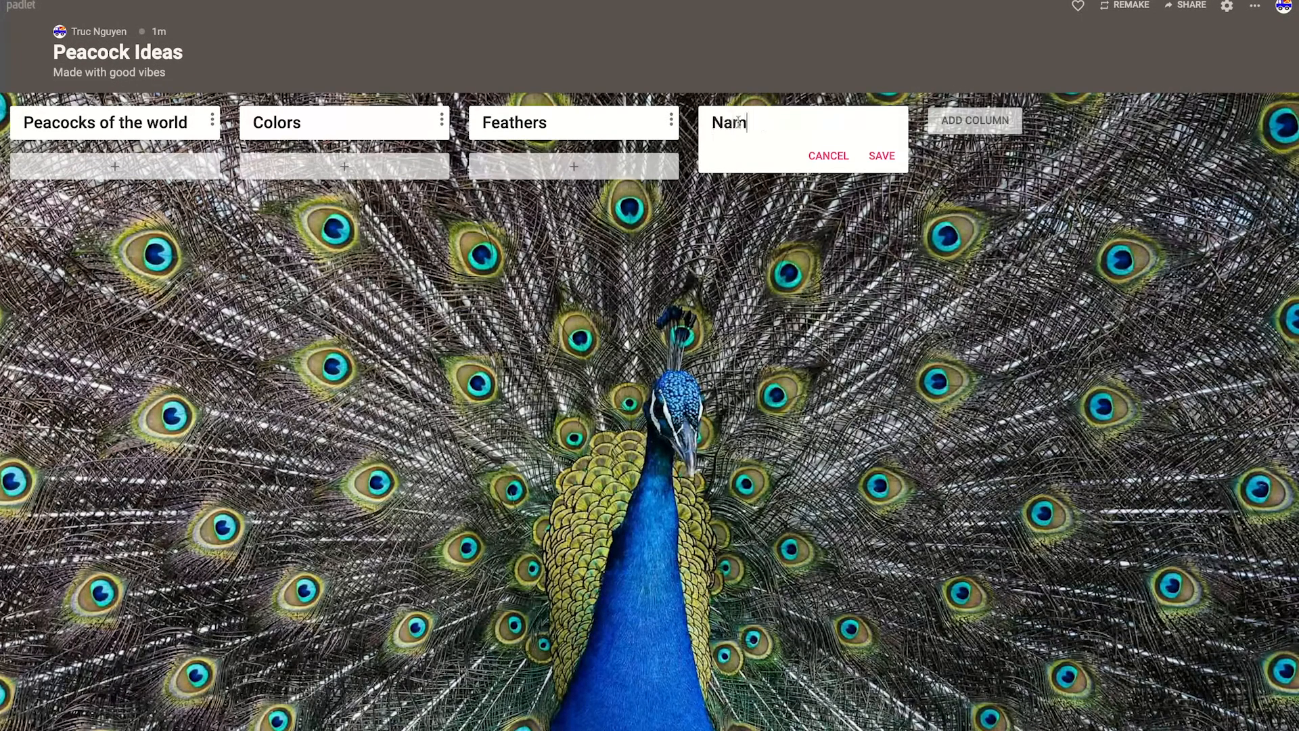
{"action": "type", "text": "es in different "}
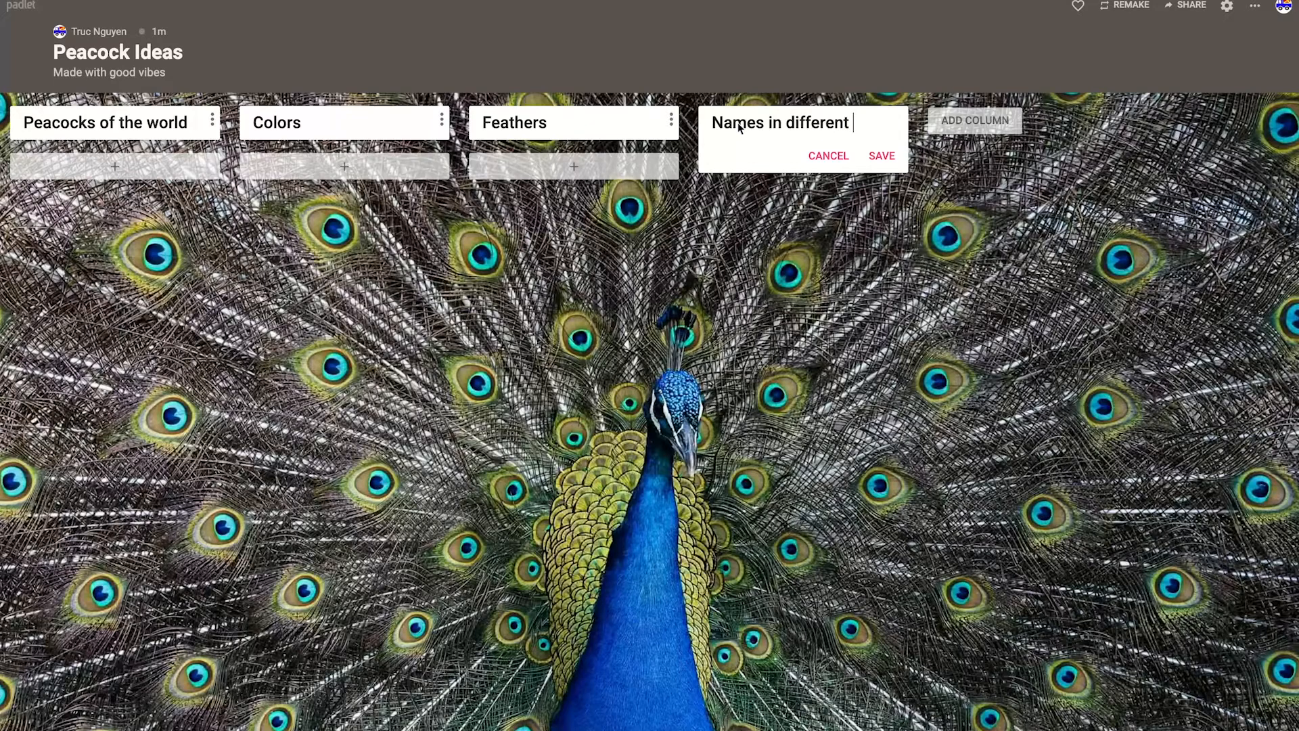
{"action": "type", "text": "countries"}
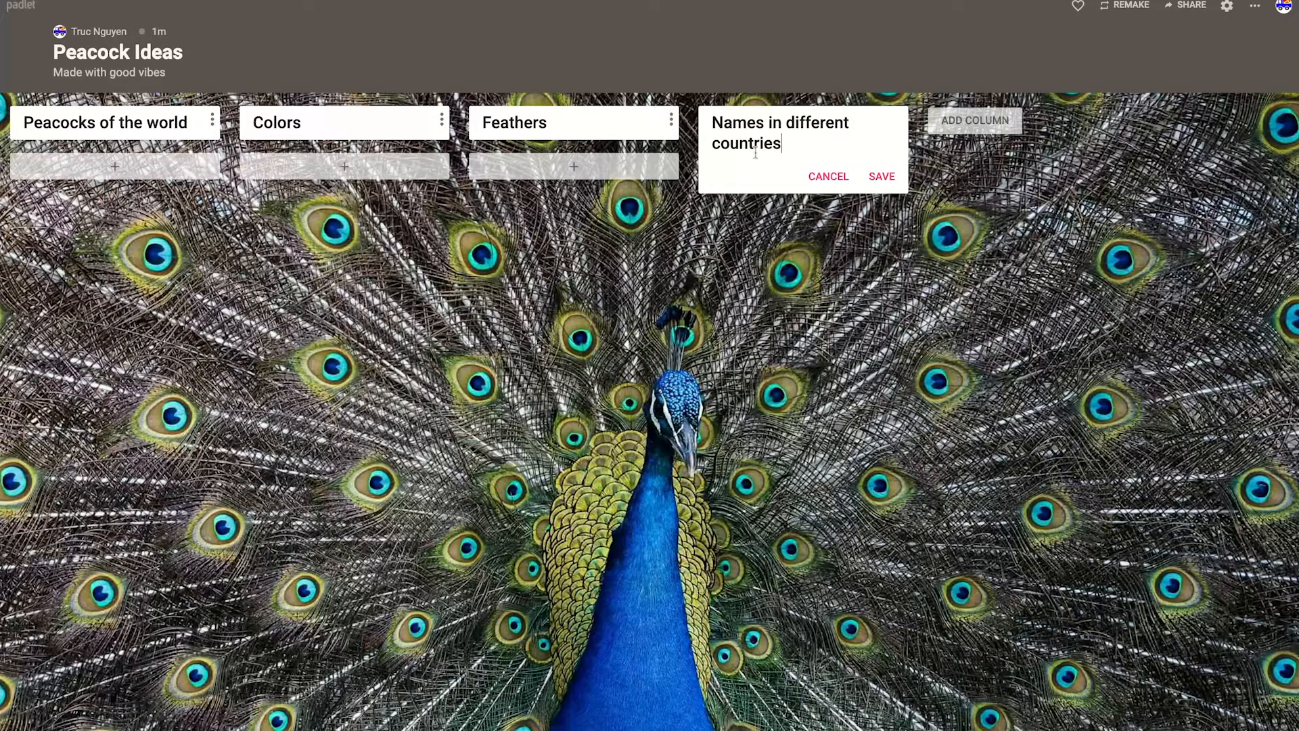
{"action": "key", "text": "Return"}
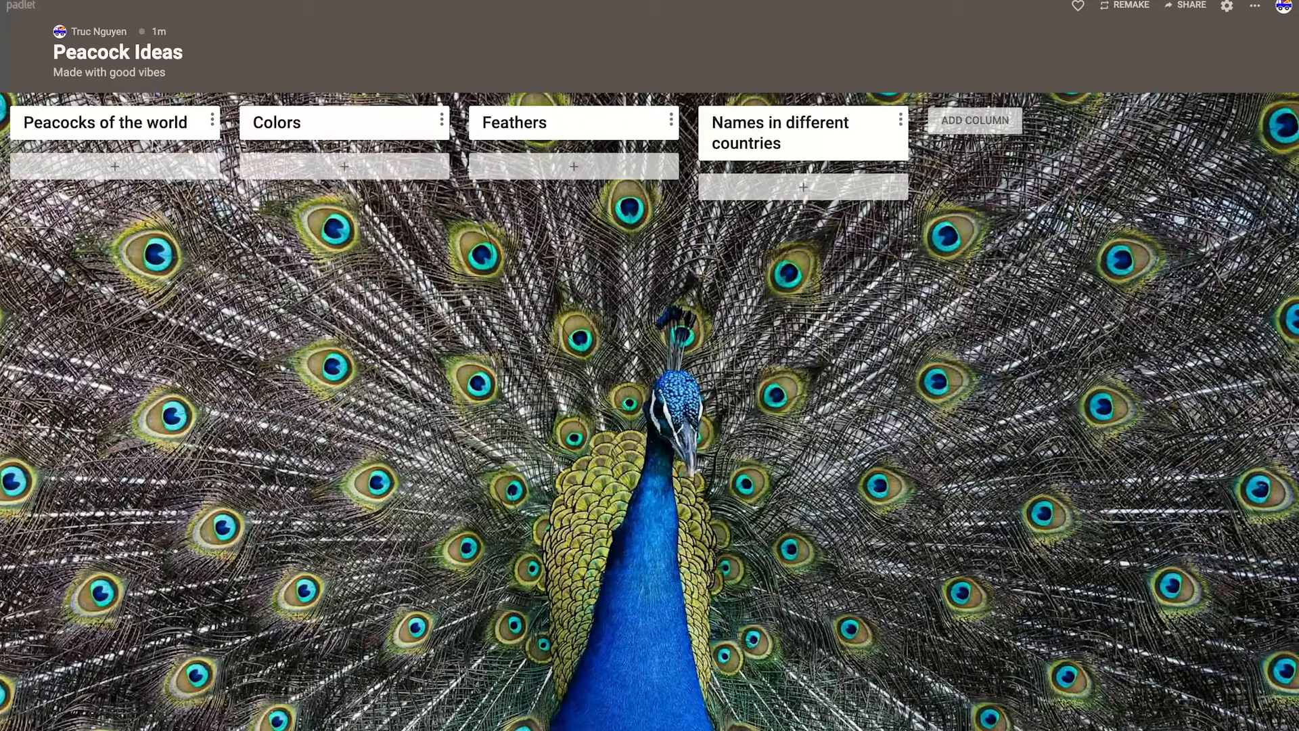
{"action": "left_click", "coordinate": [116, 168]}
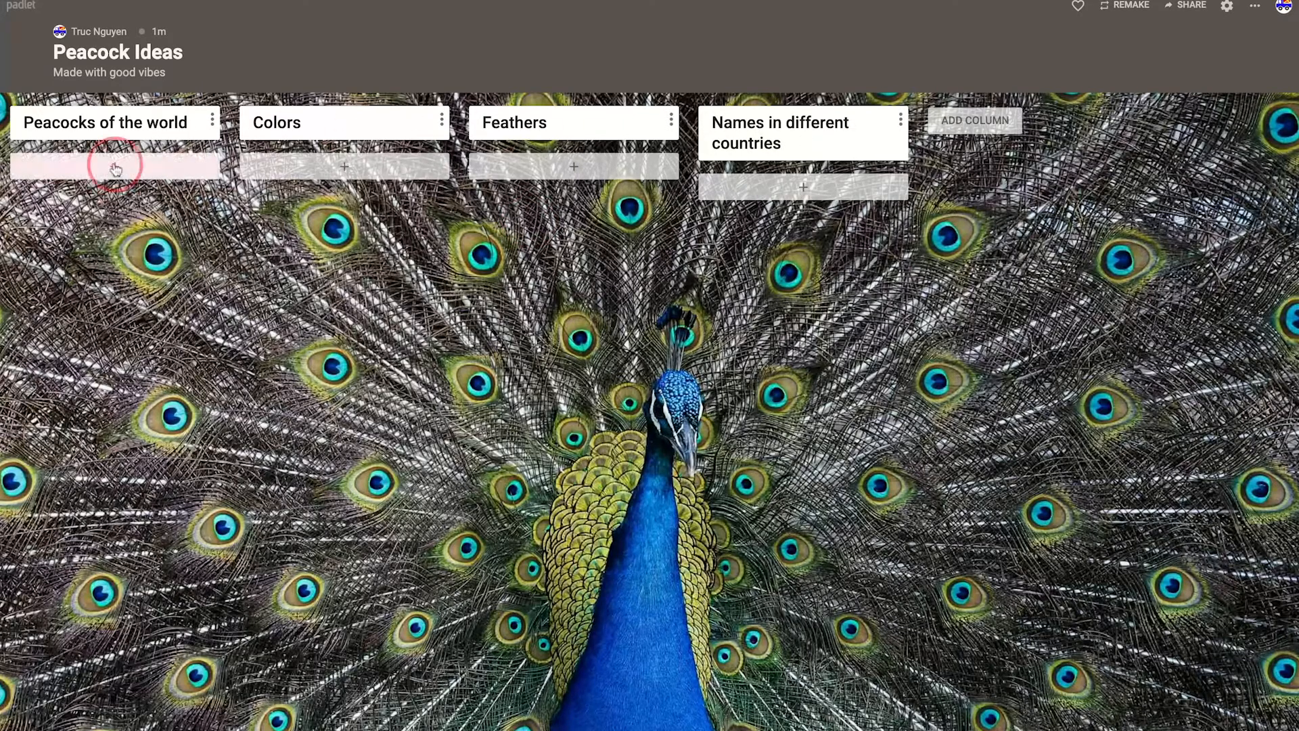
{"action": "left_click", "coordinate": [349, 168]}
{"action": "left_click", "coordinate": [575, 168]}
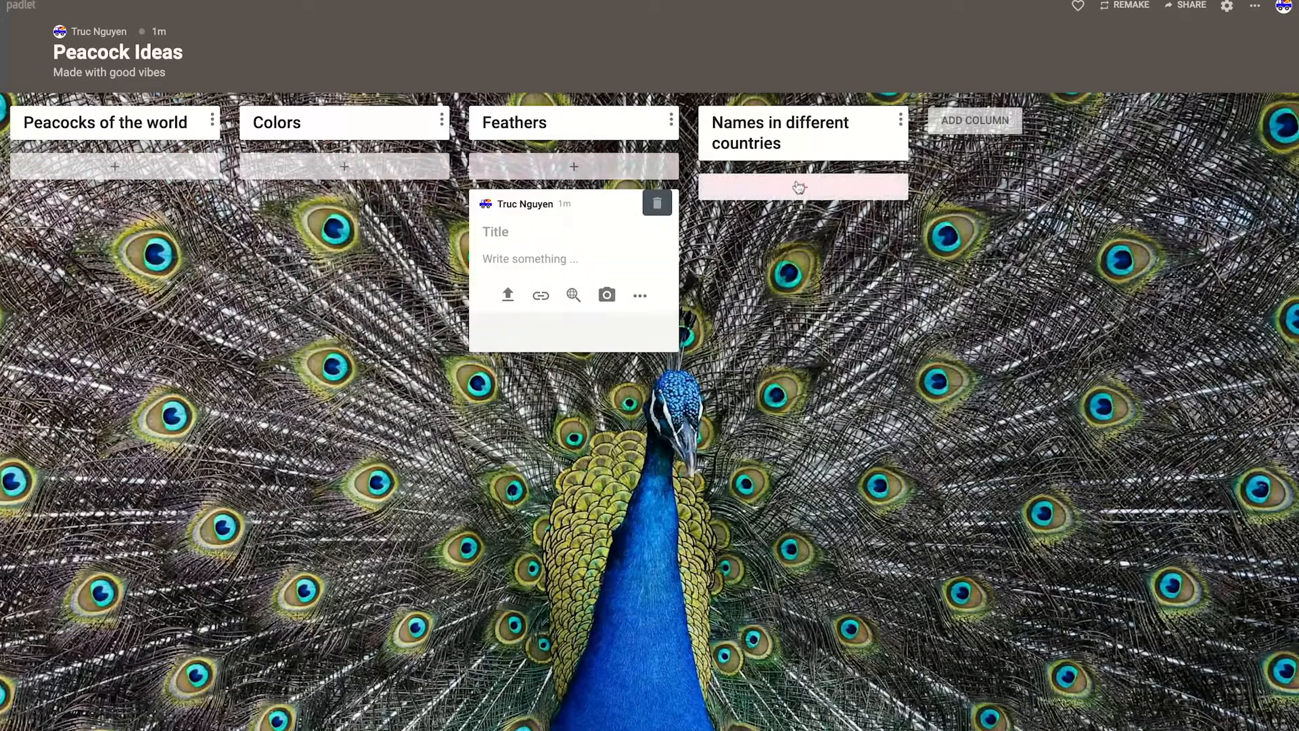
{"action": "left_click", "coordinate": [803, 187]}
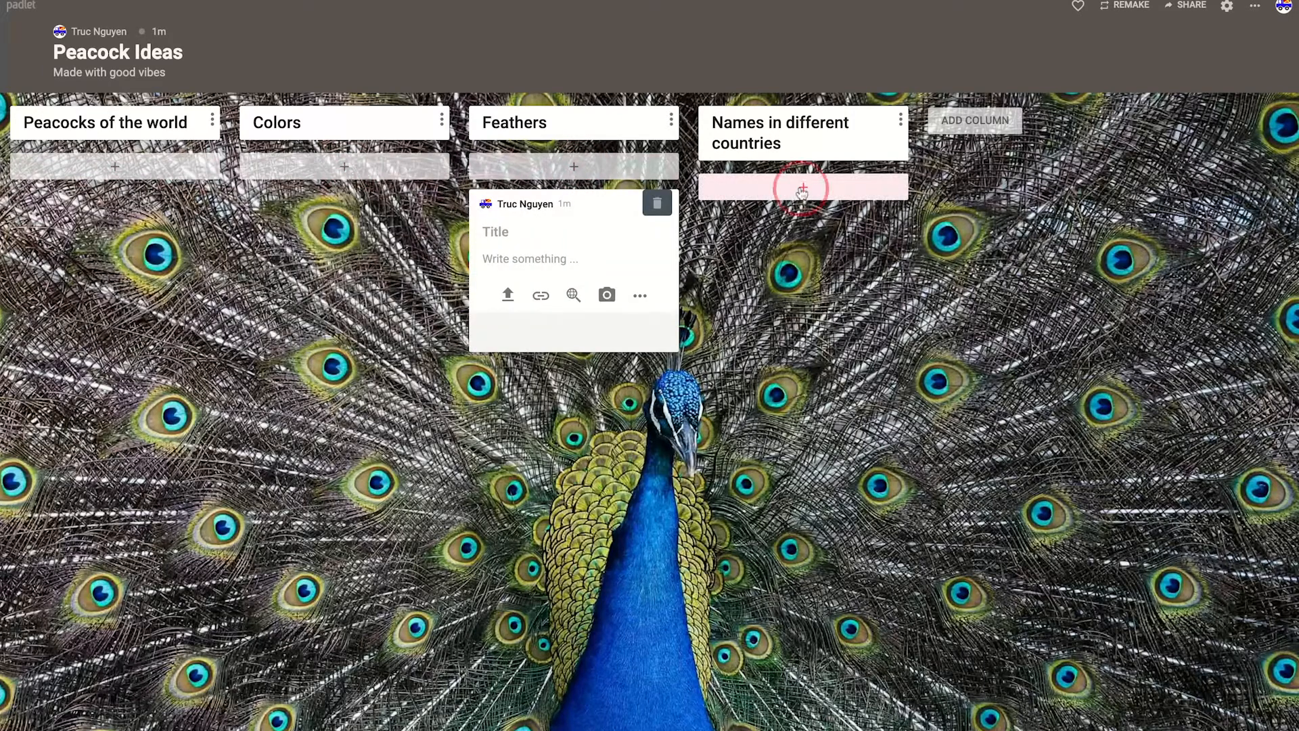
Step: Create a post titled "Color" in the Colors column with the first image from a search for "peacock color"
{"action": "left_click", "coordinate": [344, 168]}
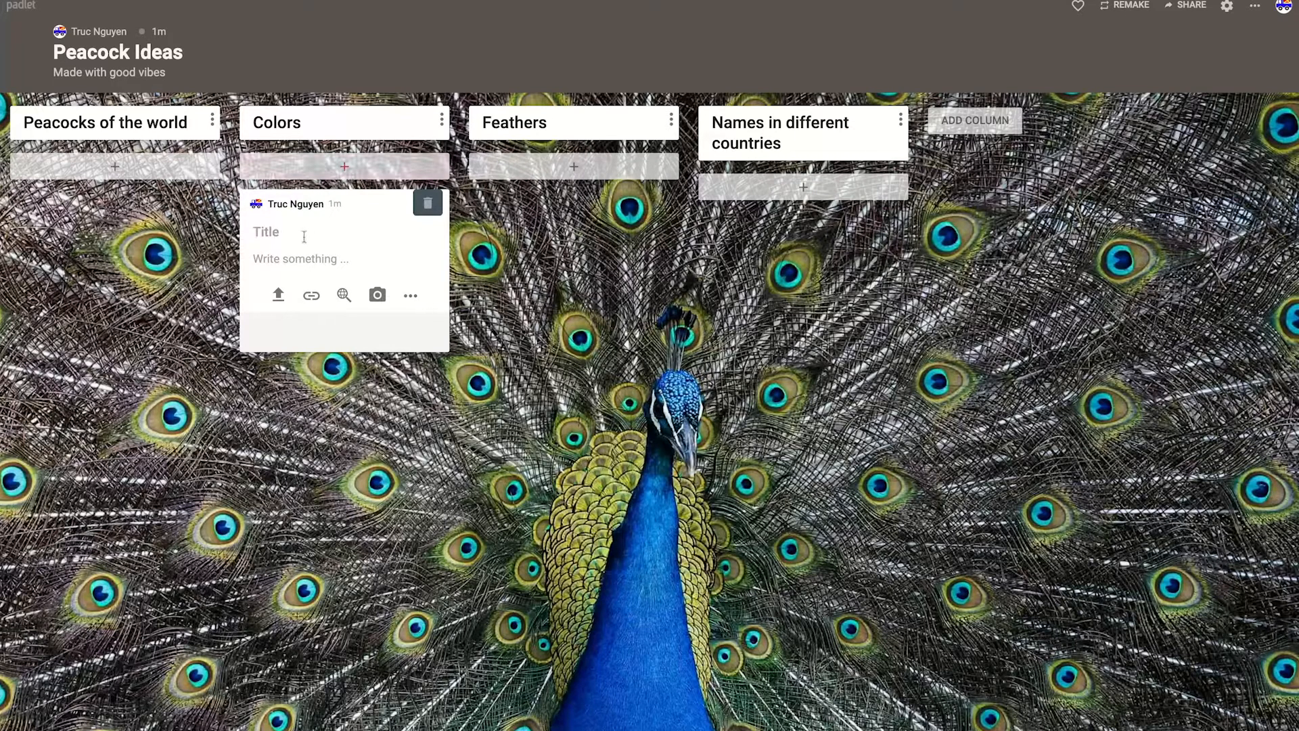
{"action": "type", "text": "Color"}
{"action": "left_click", "coordinate": [344, 298]}
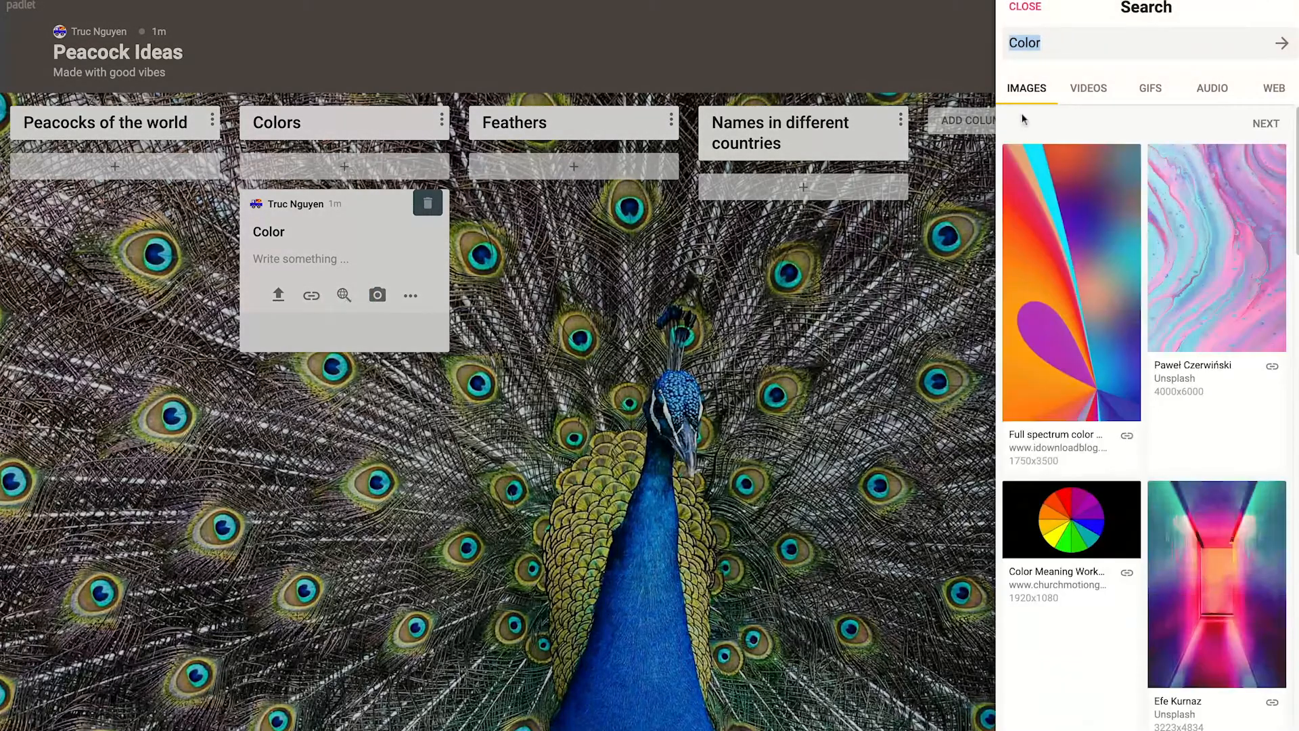
{"action": "type", "text": "peacock c"}
{"action": "key", "text": "Return"}
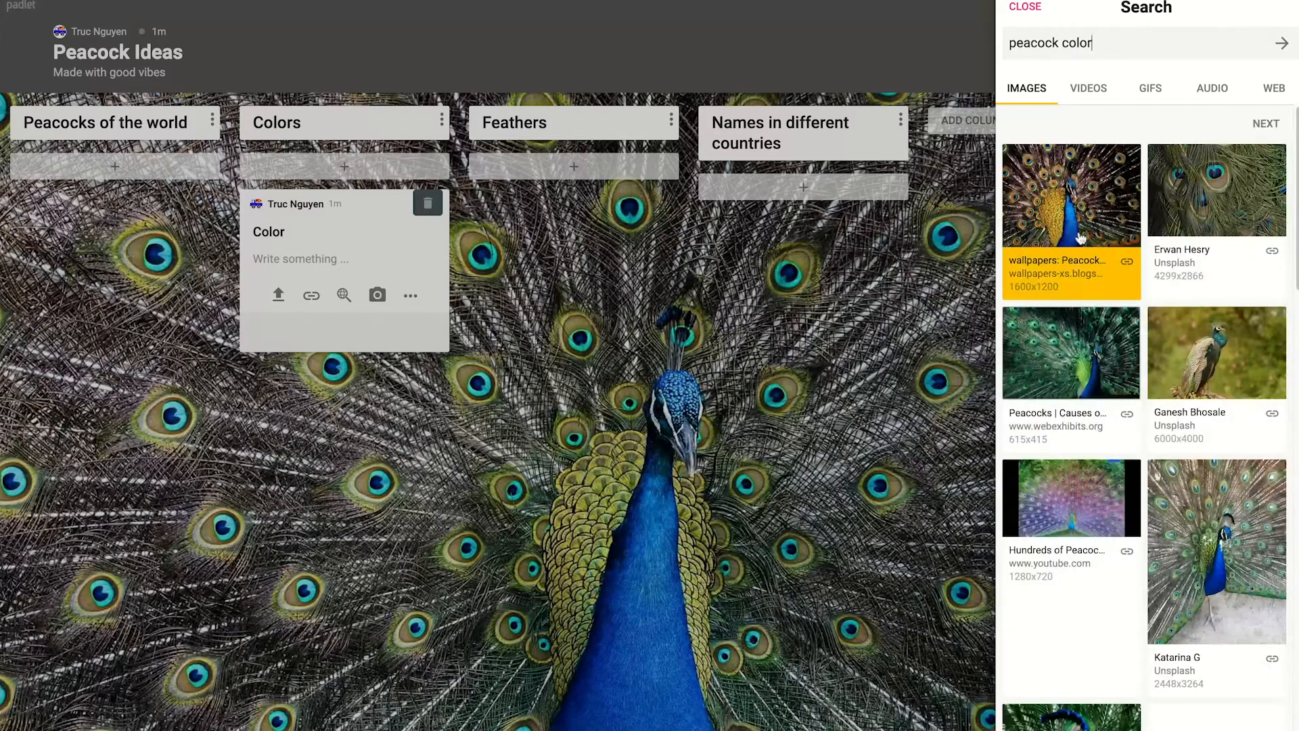
{"action": "left_click", "coordinate": [1080, 237]}
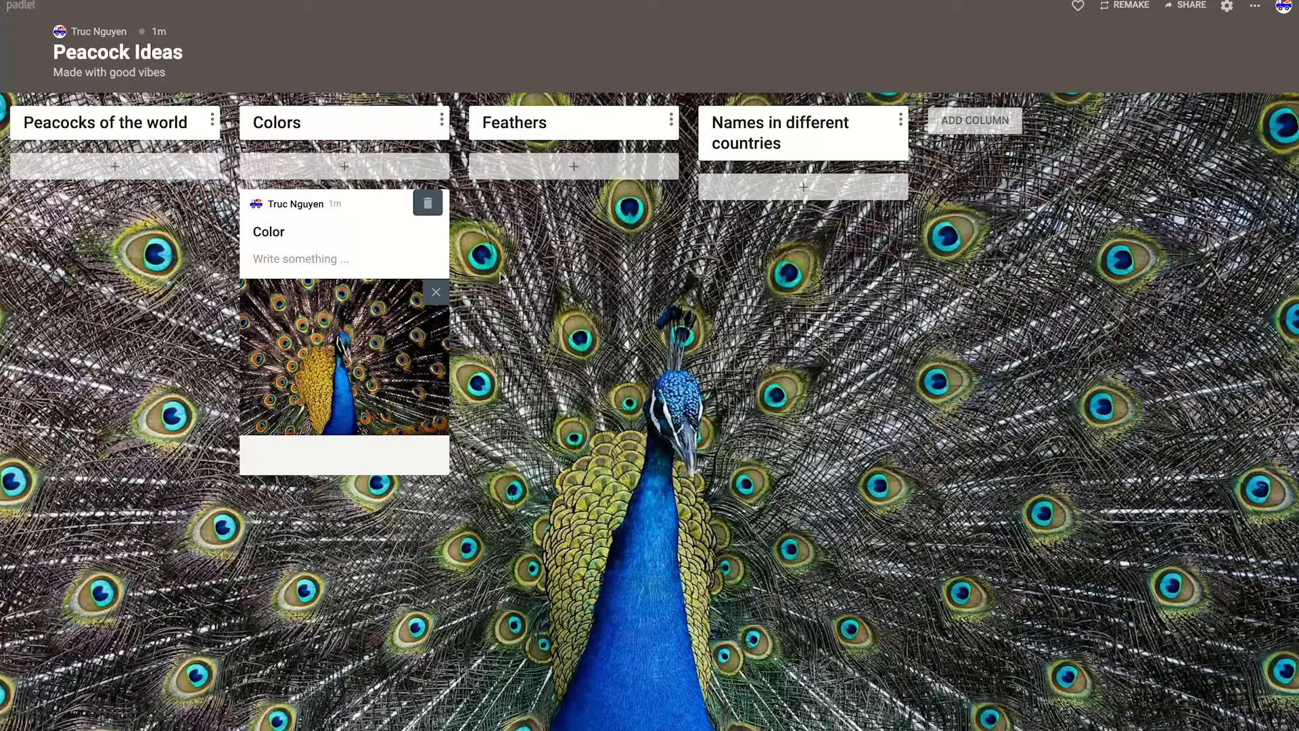
{"action": "left_click", "coordinate": [345, 171]}
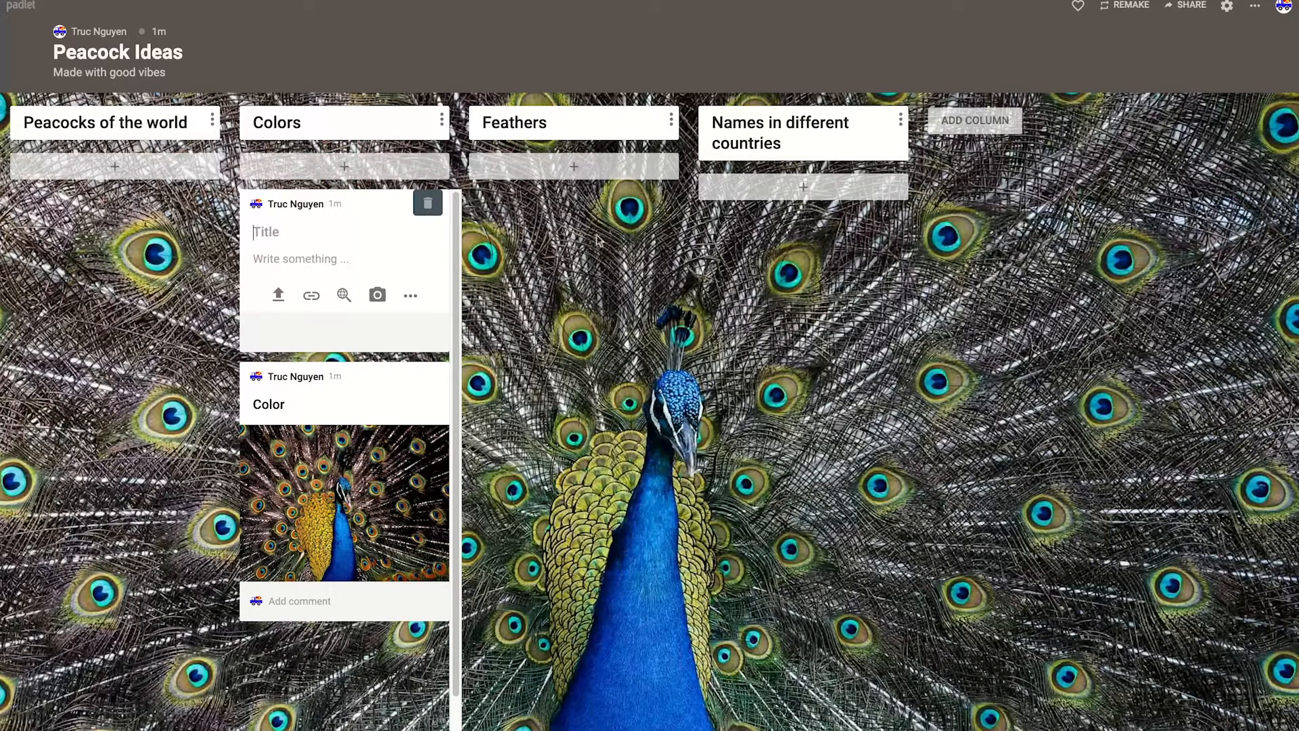
Step: Set the padlet's new post position to Last, save the change, and open a blank post below the Color post
{"action": "left_click", "coordinate": [1227, 7]}
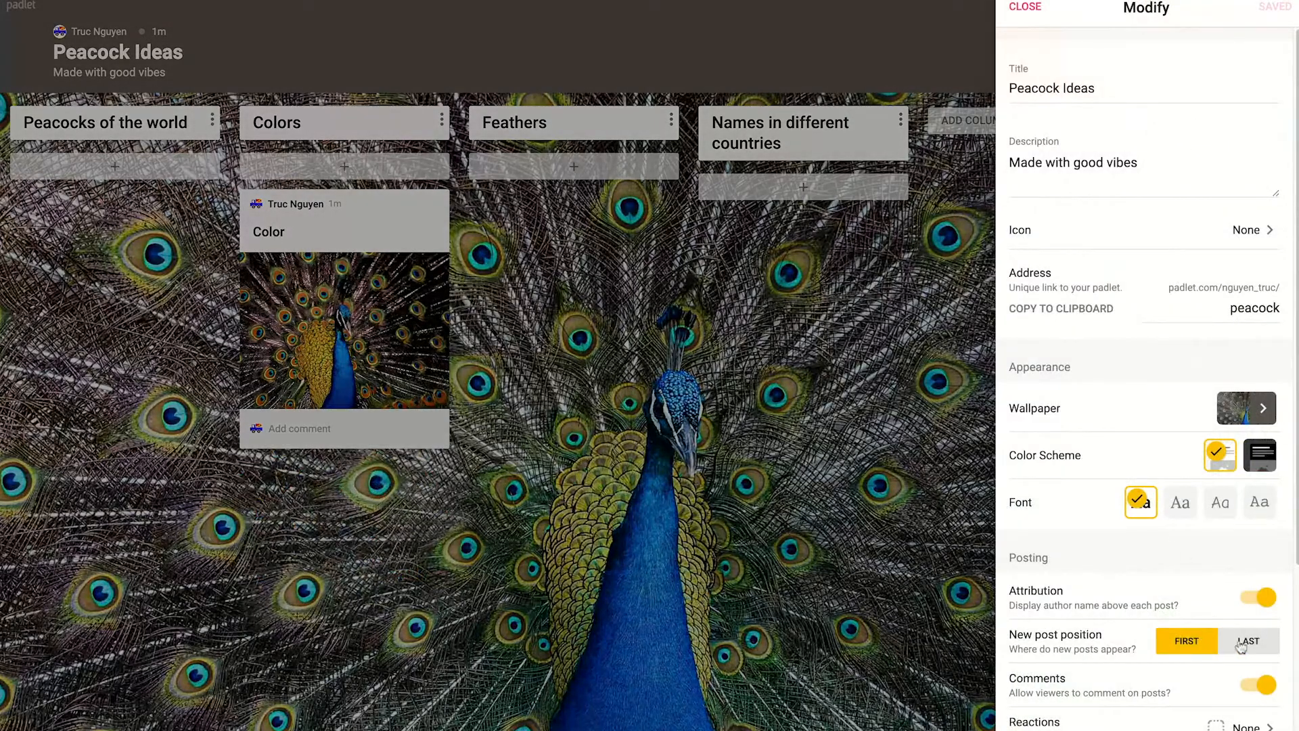
{"action": "left_click", "coordinate": [1249, 642]}
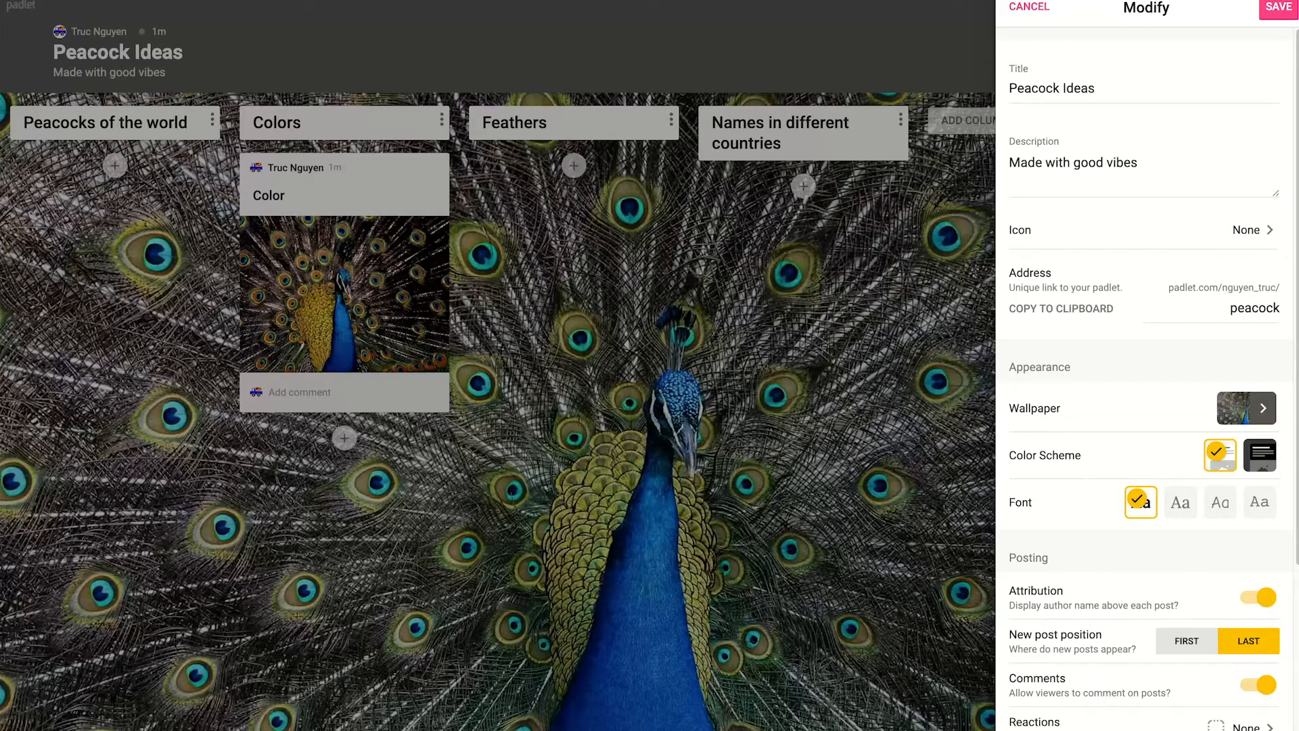
{"action": "left_click", "coordinate": [1262, 8]}
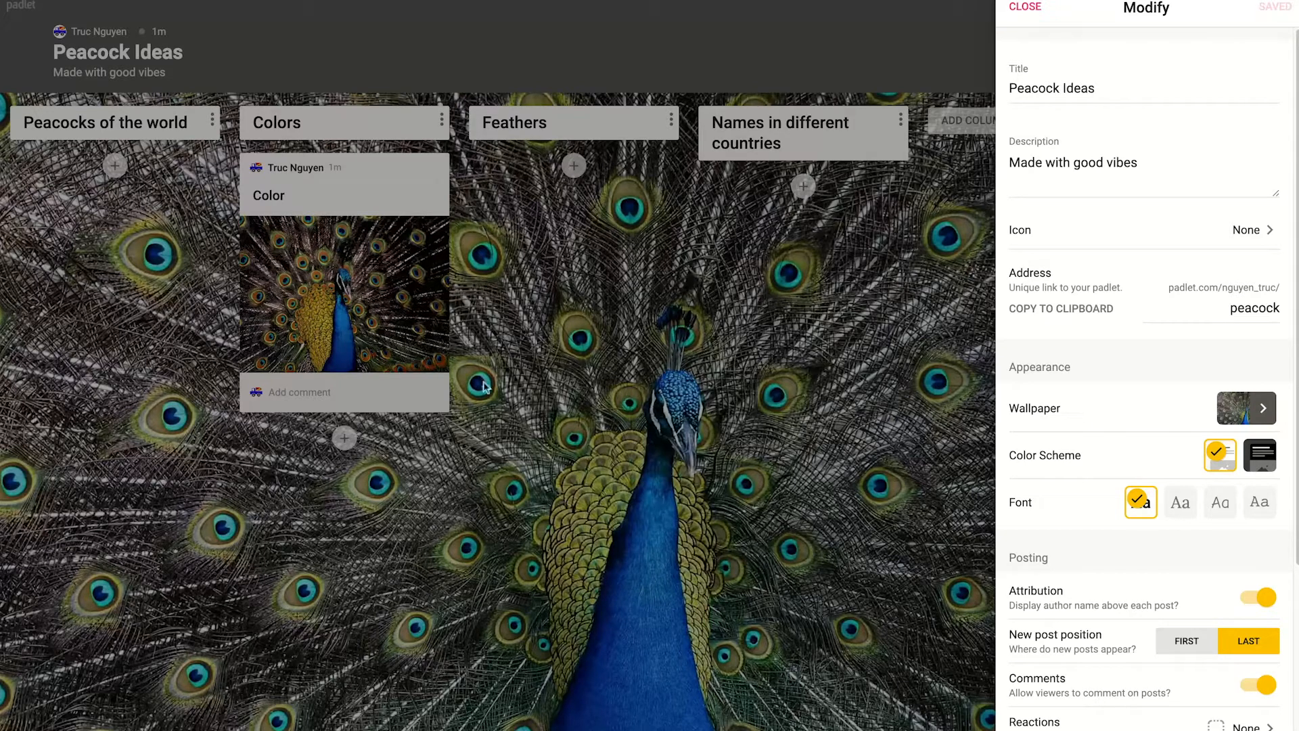
{"action": "left_click", "coordinate": [1024, 7]}
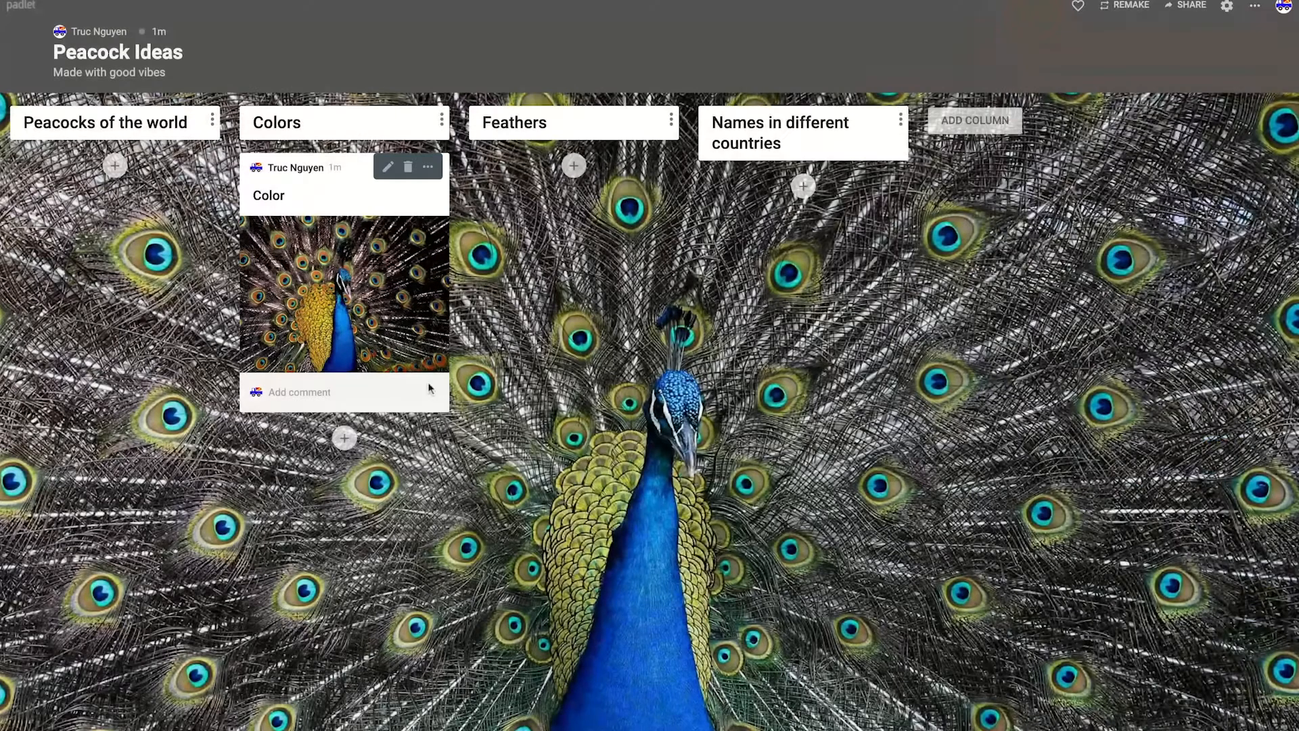
{"action": "left_click", "coordinate": [345, 438]}
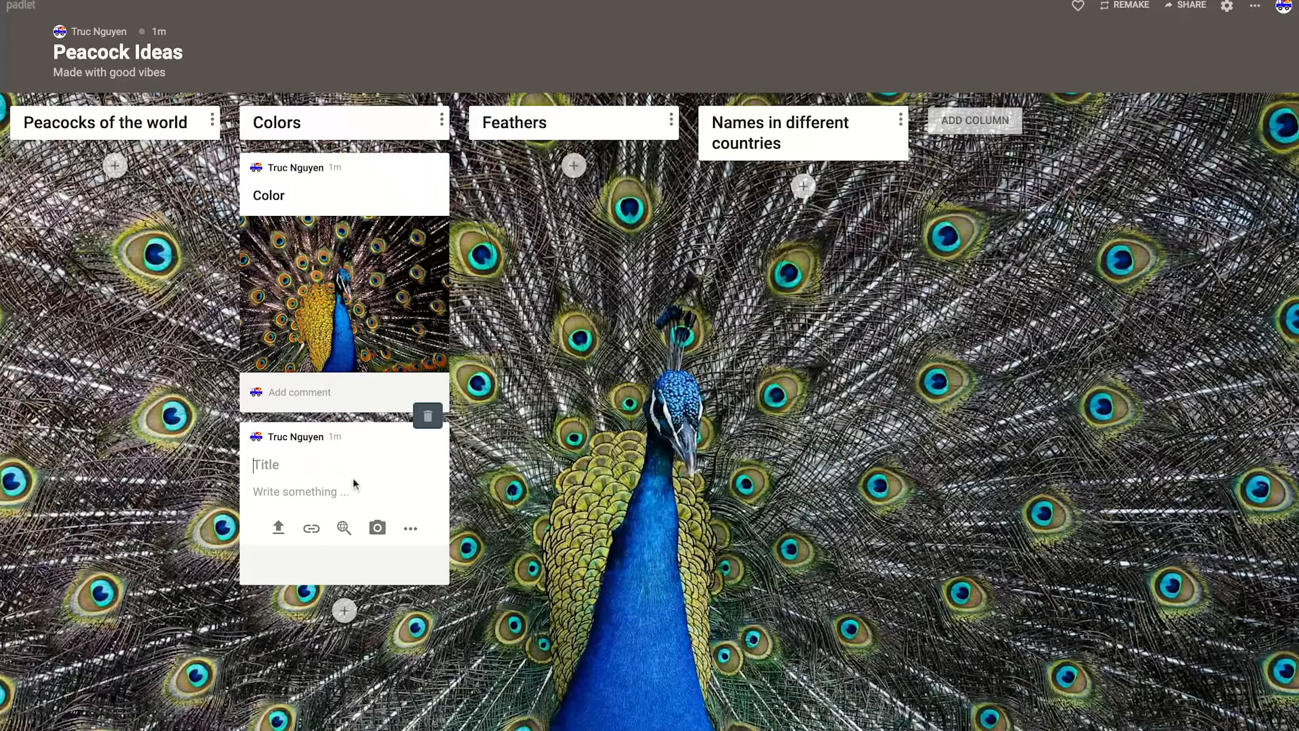
Step: Copy the Color post within this padlet to the Feathers column
{"action": "mouse_move", "coordinate": [350, 237]}
{"action": "left_click", "coordinate": [429, 169]}
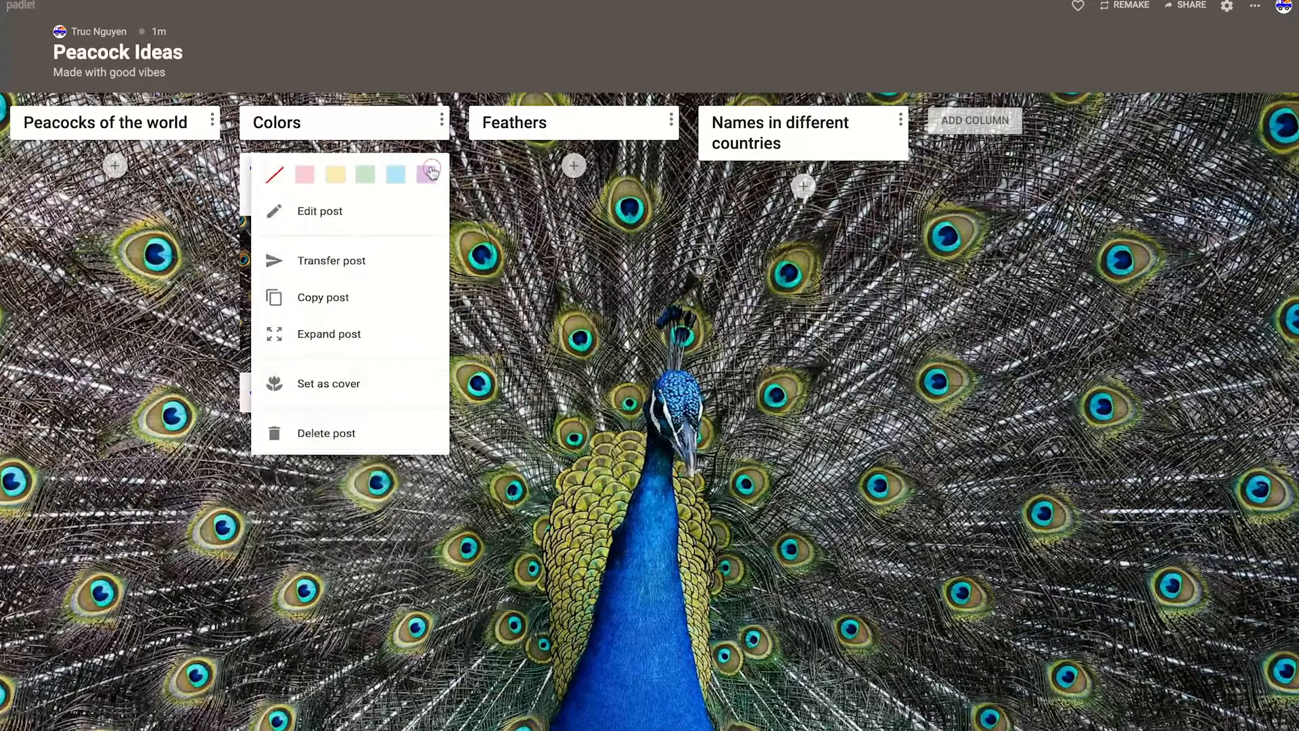
{"action": "left_click", "coordinate": [309, 312]}
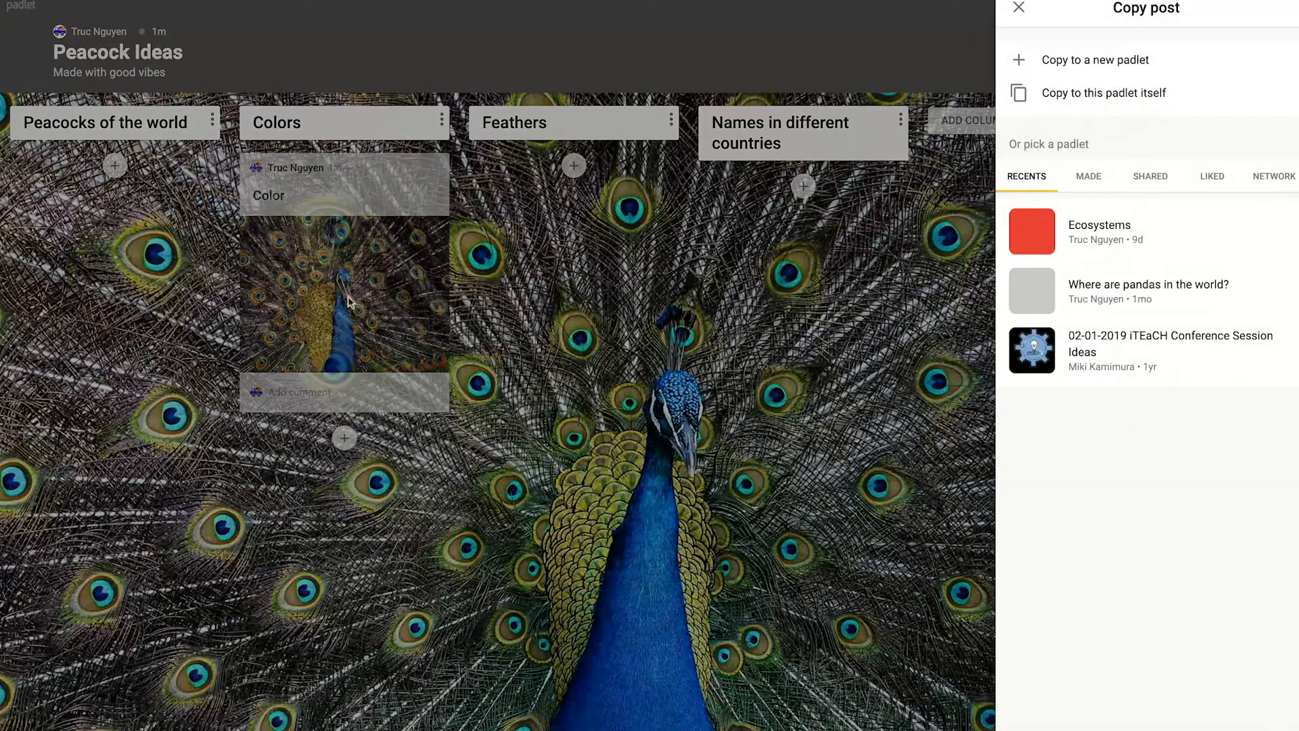
{"action": "left_click", "coordinate": [1110, 100]}
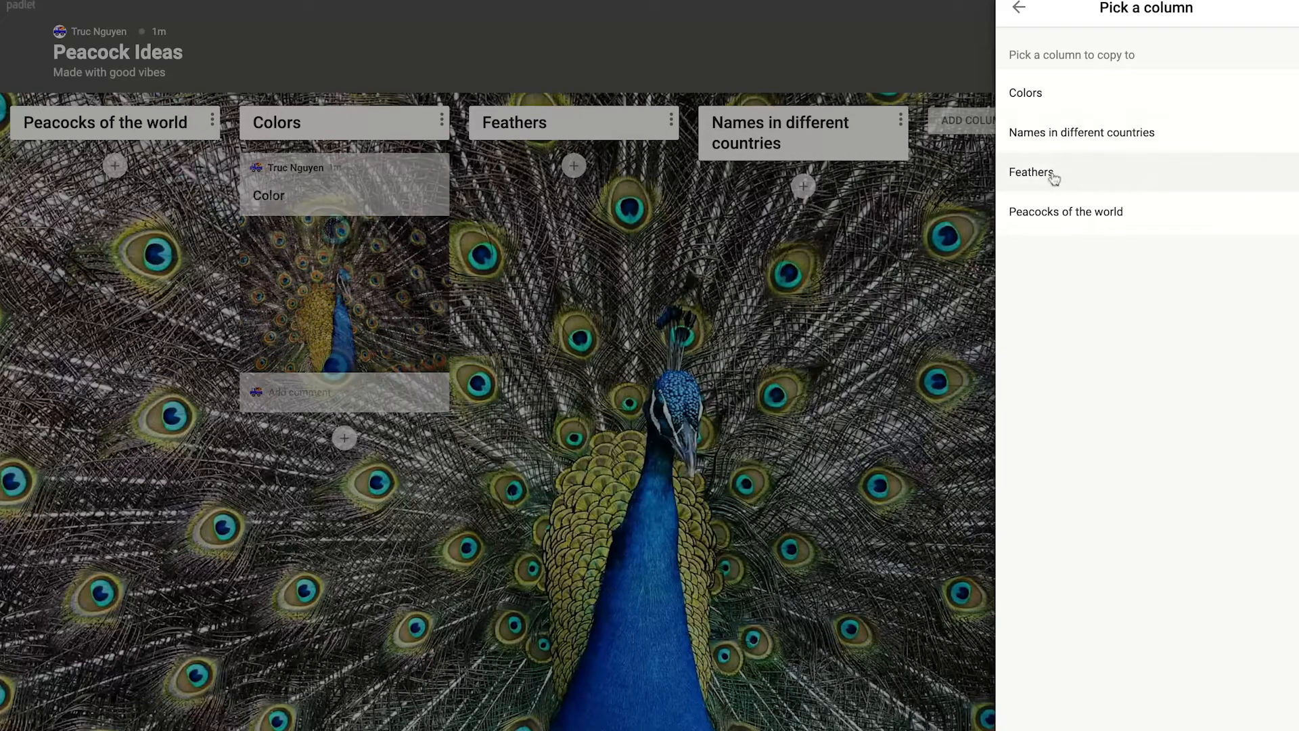
{"action": "left_click", "coordinate": [1051, 174]}
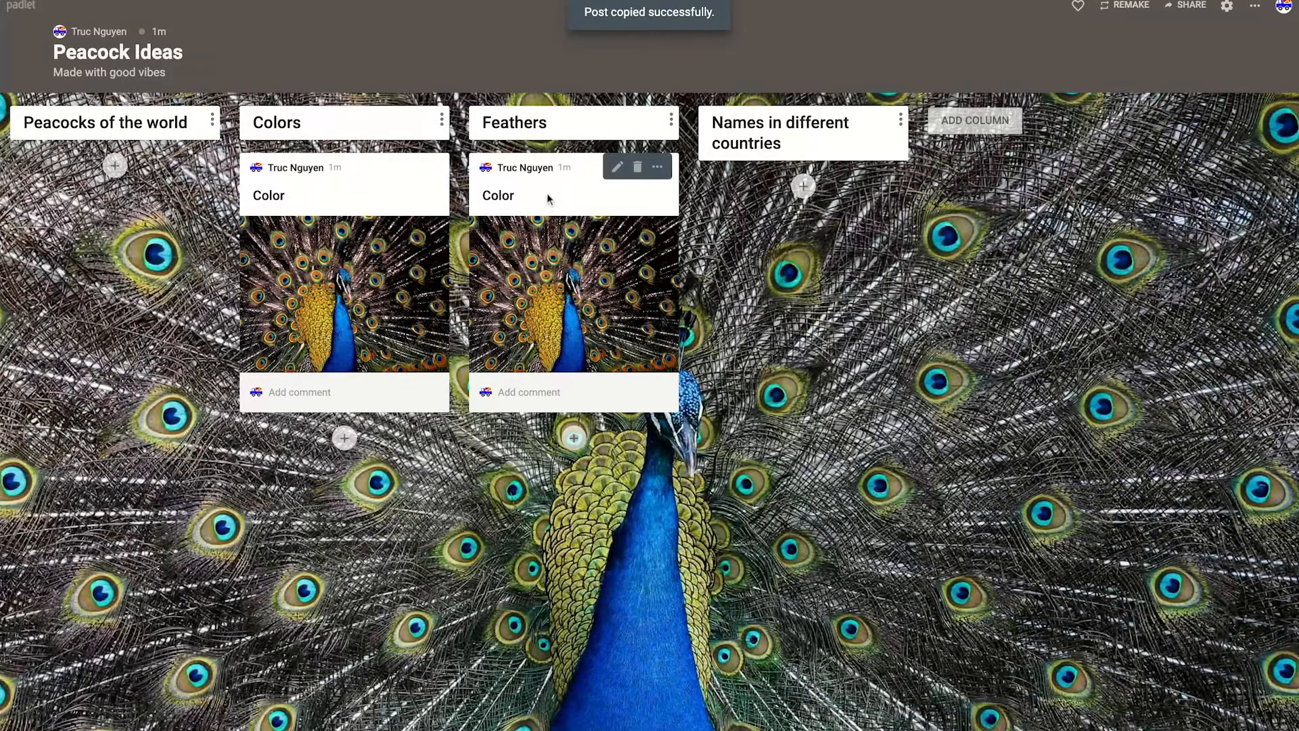
Step: Edit the copied post in the Feathers column to add the body text "Feathers for peacocks for different for male and females"
{"action": "left_click", "coordinate": [495, 196]}
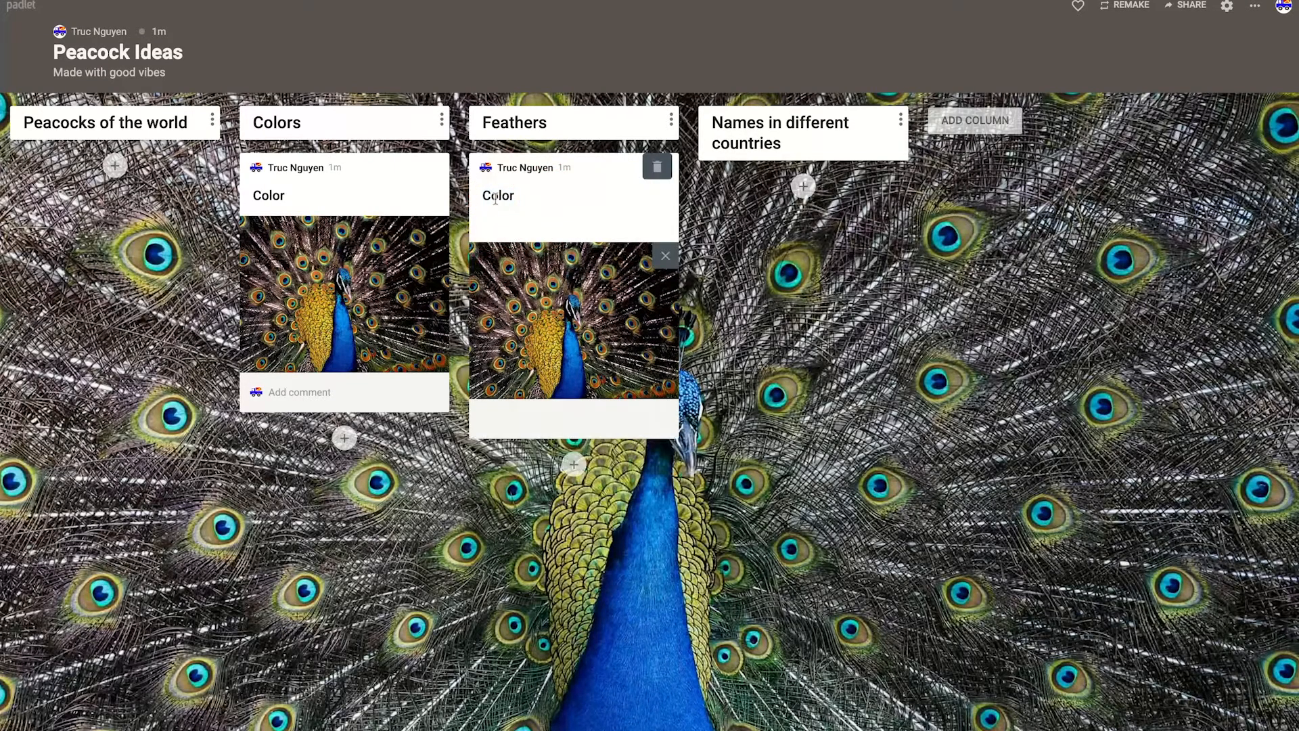
{"action": "type", "text": "kskslsksjdfsk"}
{"action": "key", "text": "BackSpace"}
{"action": "key", "text": "BackSpace"}
{"action": "key", "text": "BackSpace"}
{"action": "key", "text": "BackSpace"}
{"action": "key", "text": "BackSpace"}
{"action": "key", "text": "BackSpace"}
{"action": "key", "text": "BackSpace"}
{"action": "key", "text": "BackSpace"}
{"action": "key", "text": "BackSpace"}
{"action": "key", "text": "BackSpace"}
{"action": "type", "text": "Feathers for peacocks for differe"}
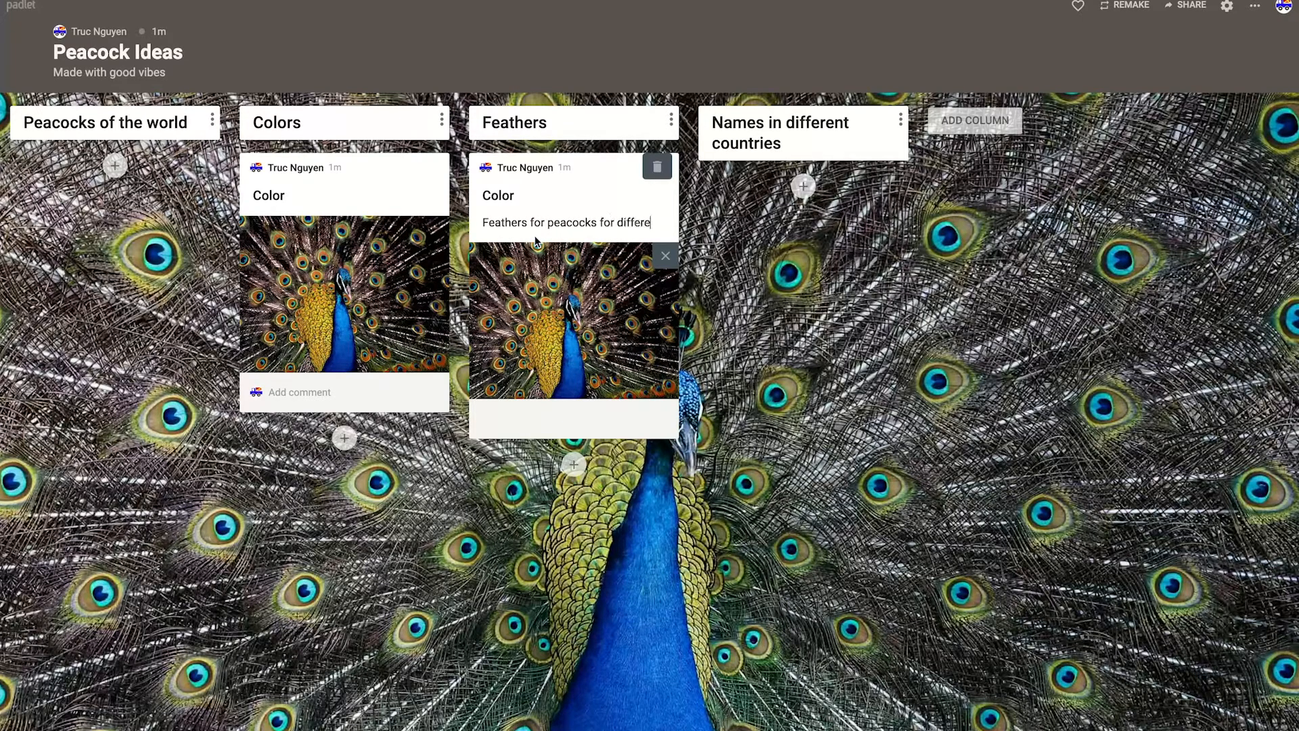
{"action": "type", "text": "nt for male and females"}
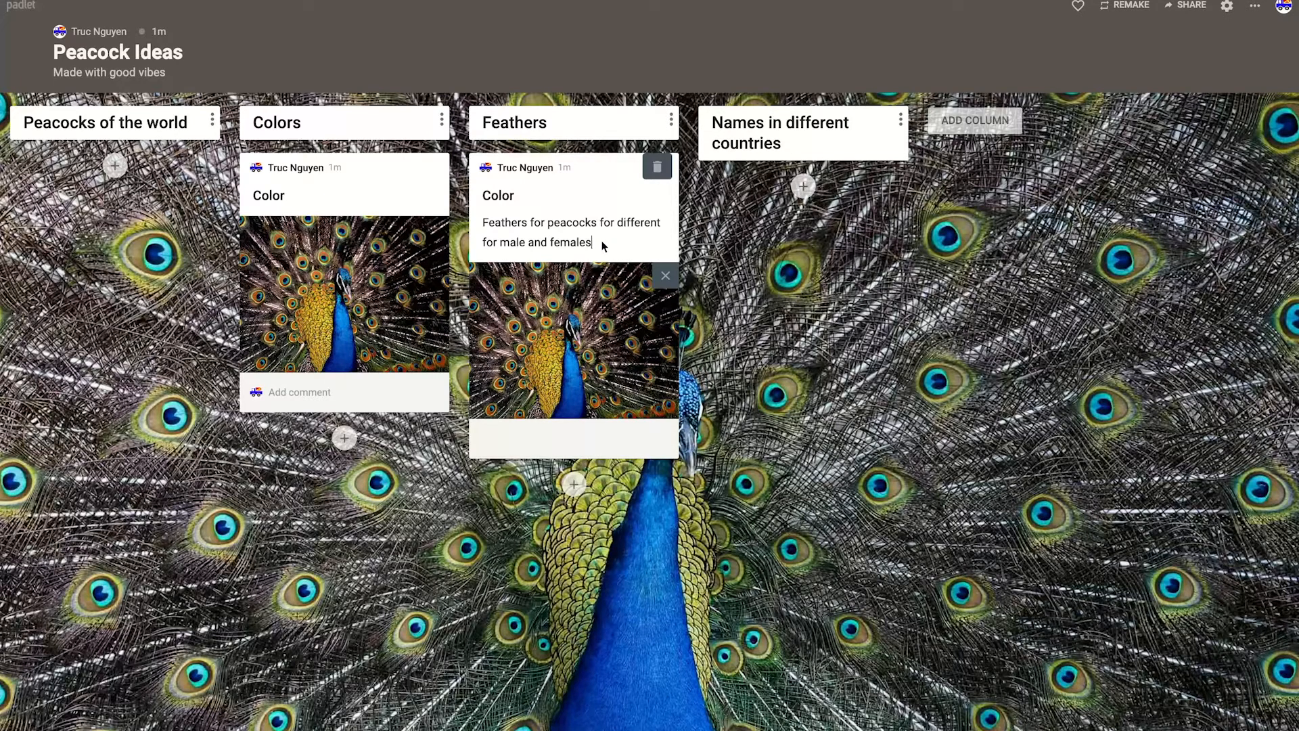
Step: Open a blank post in the Feathers column and review the full list of attachment types it offers
{"action": "left_click", "coordinate": [575, 484]}
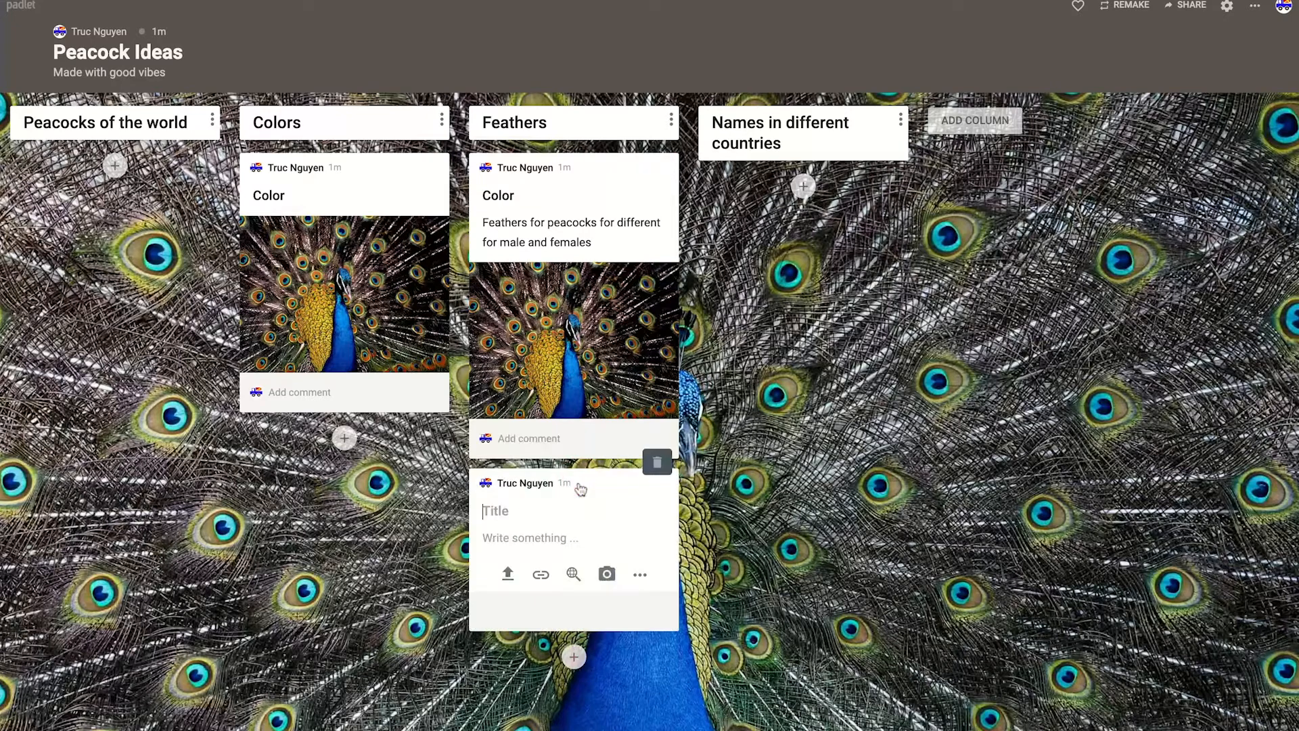
{"action": "left_click", "coordinate": [641, 576]}
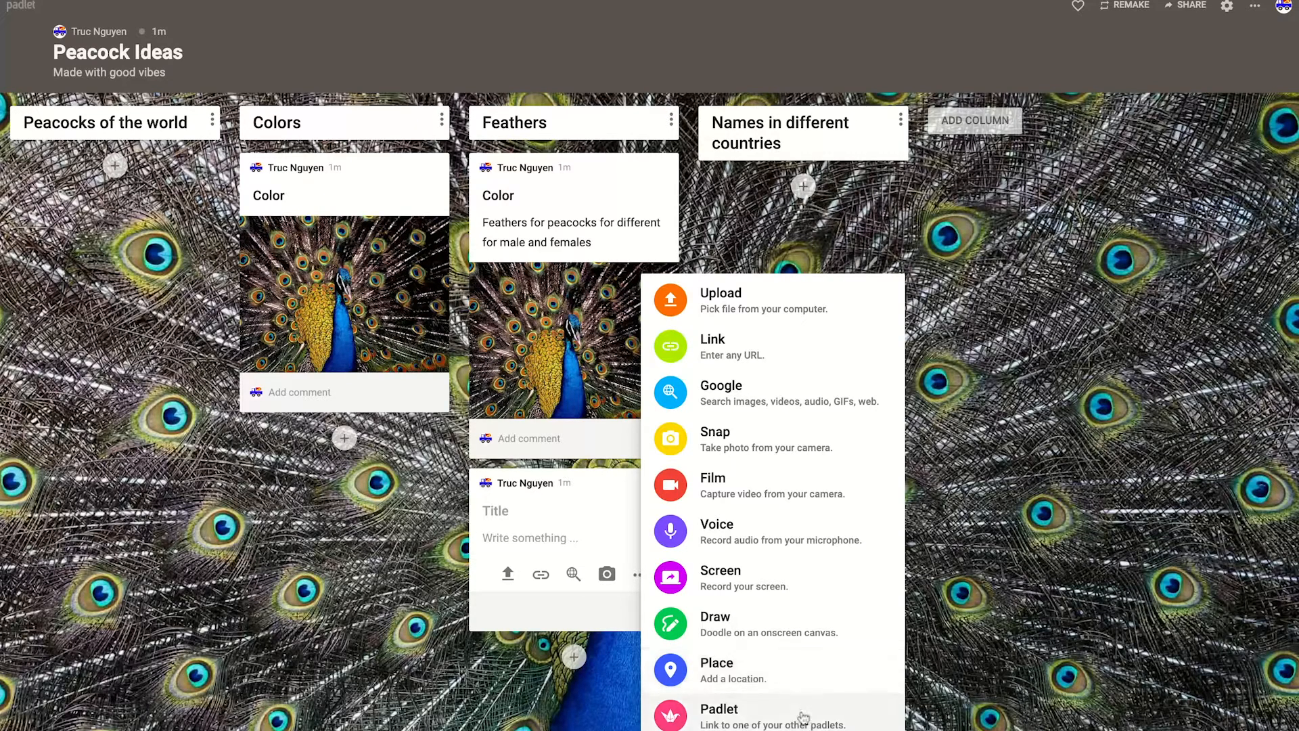
{"action": "left_click", "coordinate": [788, 209]}
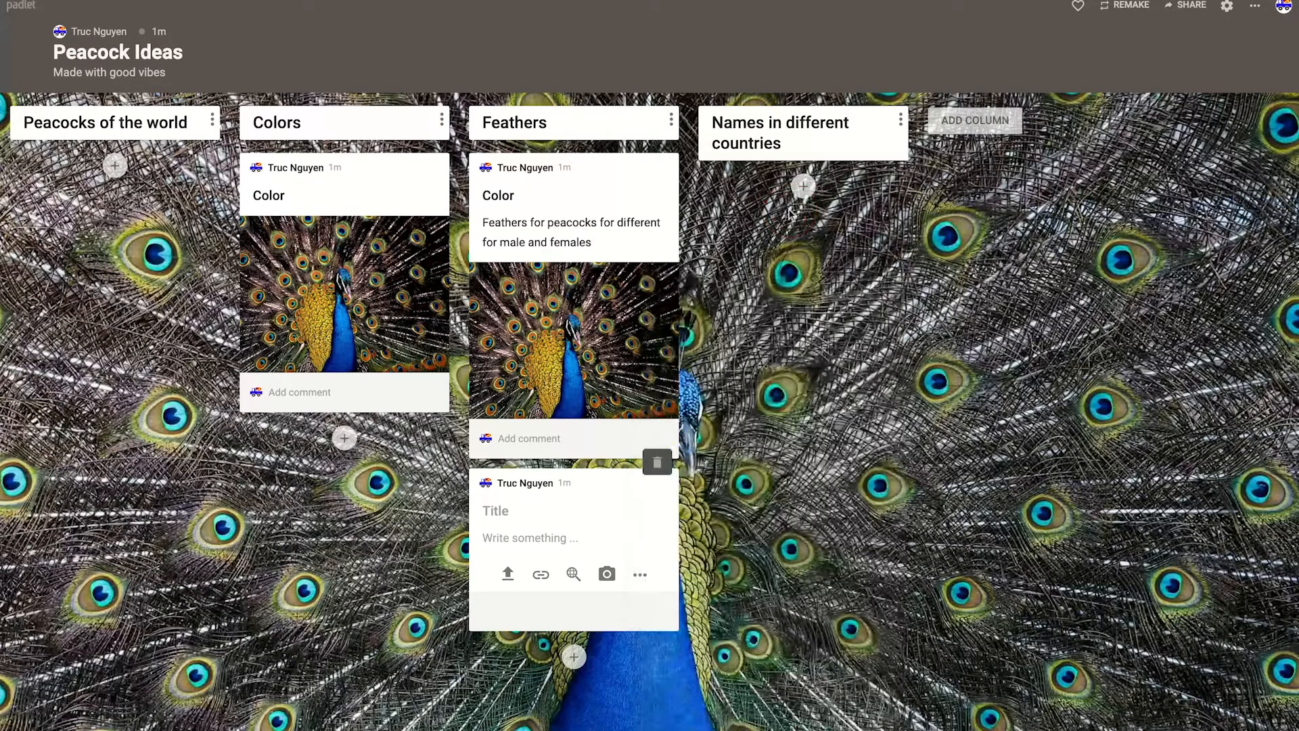
Step: Try to move the posts from the Feathers and Colors columns into the "Peacocks of the world" column
{"action": "mouse_move", "coordinate": [419, 181]}
{"action": "left_click_drag", "start_coordinate": [584, 163], "coordinate": [124, 166]}
{"action": "left_click", "coordinate": [348, 163]}
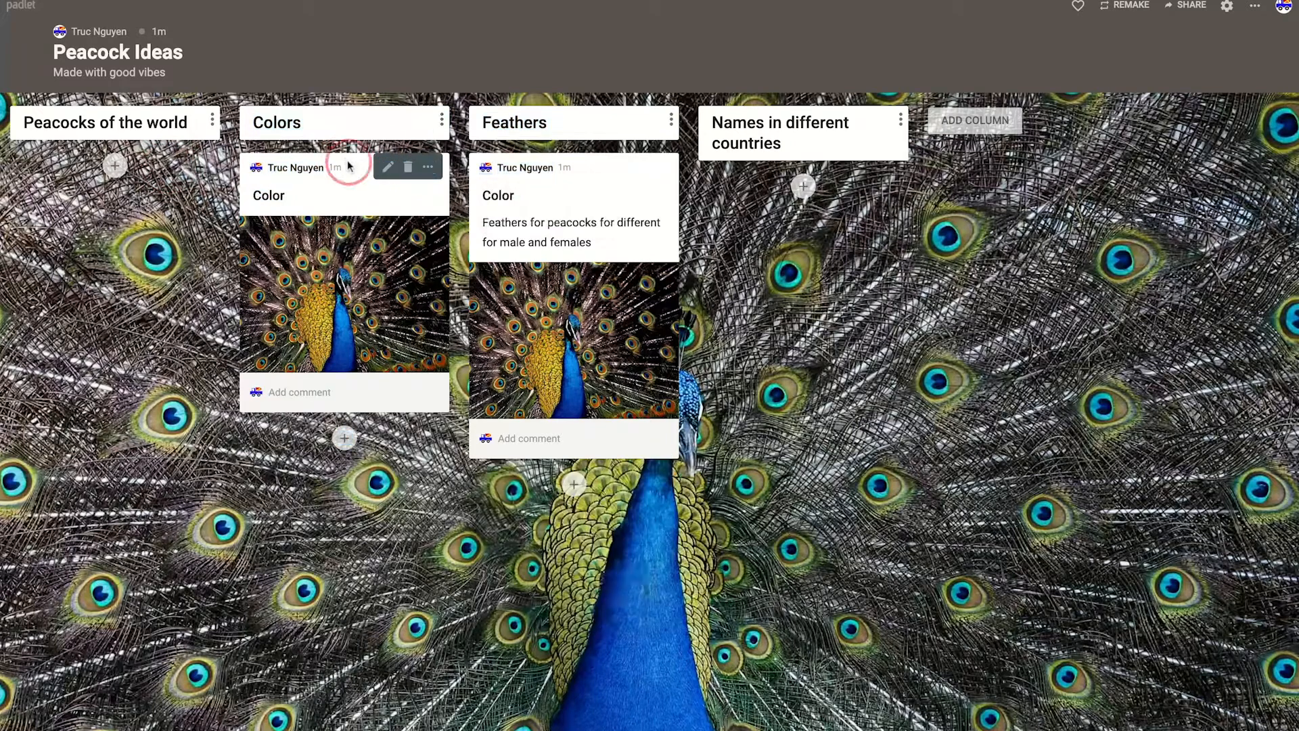
{"action": "mouse_move", "coordinate": [353, 162]}
{"action": "left_mouse_down"}
{"action": "mouse_move", "coordinate": [117, 166]}
{"action": "mouse_move", "coordinate": [130, 174]}
{"action": "left_mouse_up"}
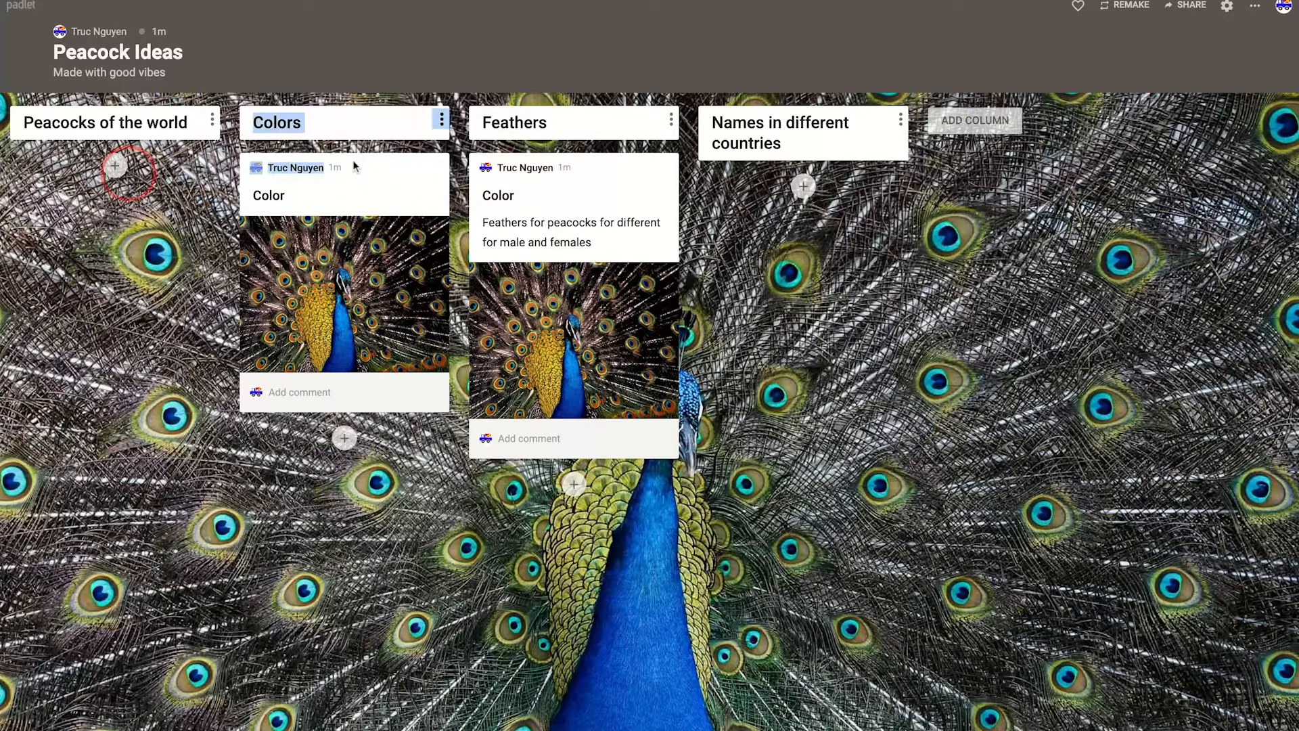
{"action": "left_click", "coordinate": [577, 174]}
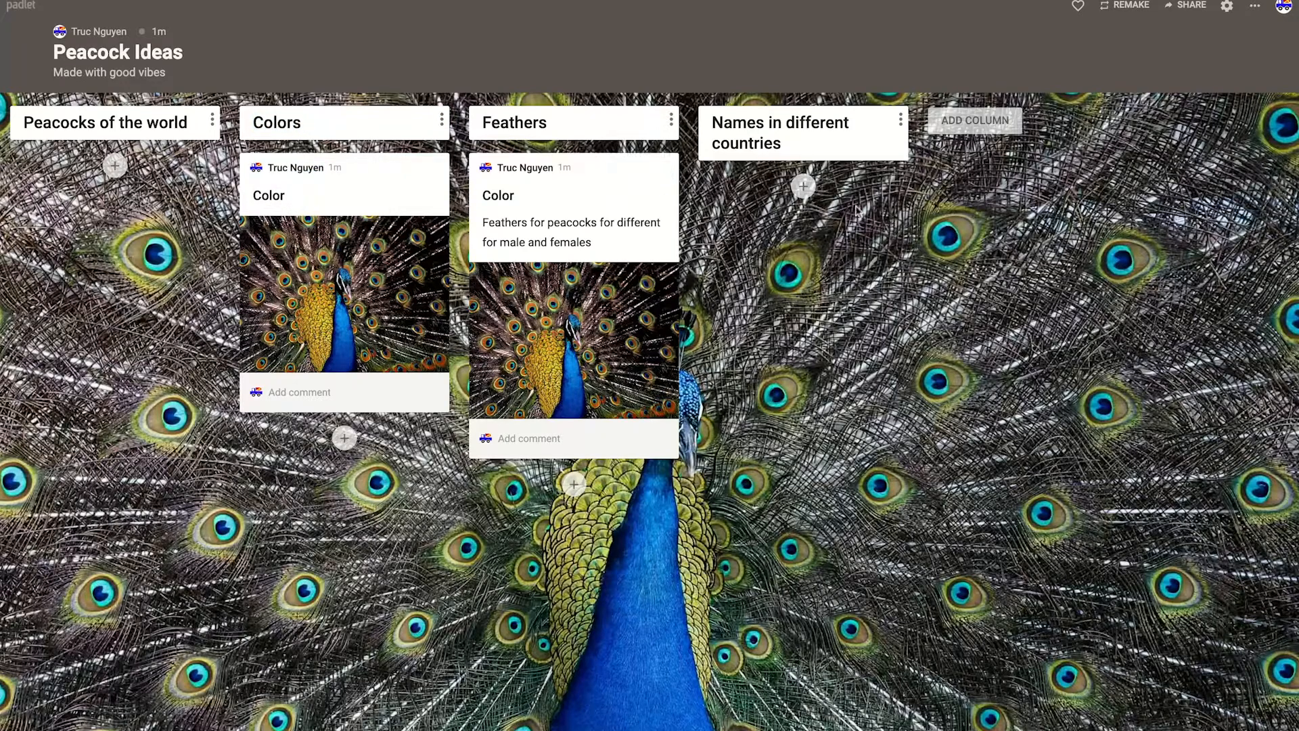